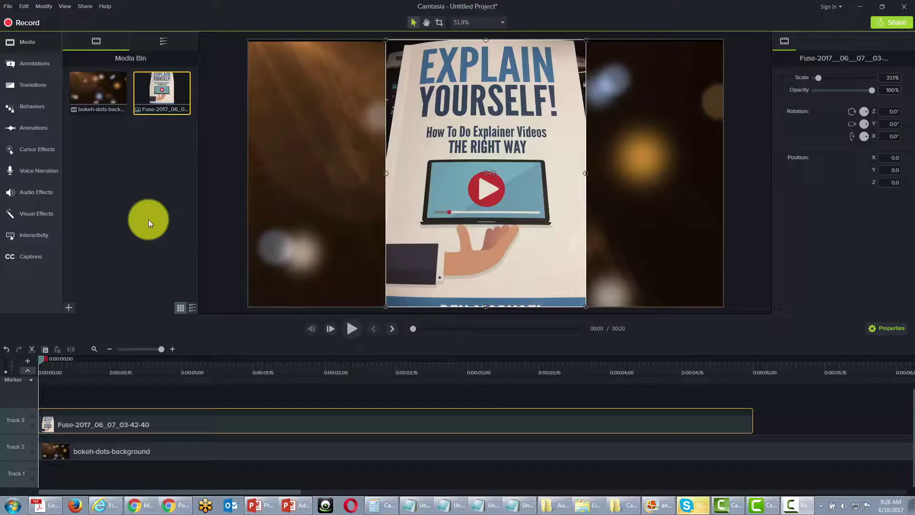
# - Upload the project to Screencast.com using the remembered account and copy the embed code of the uploaded video
pyautogui.click(82, 6)
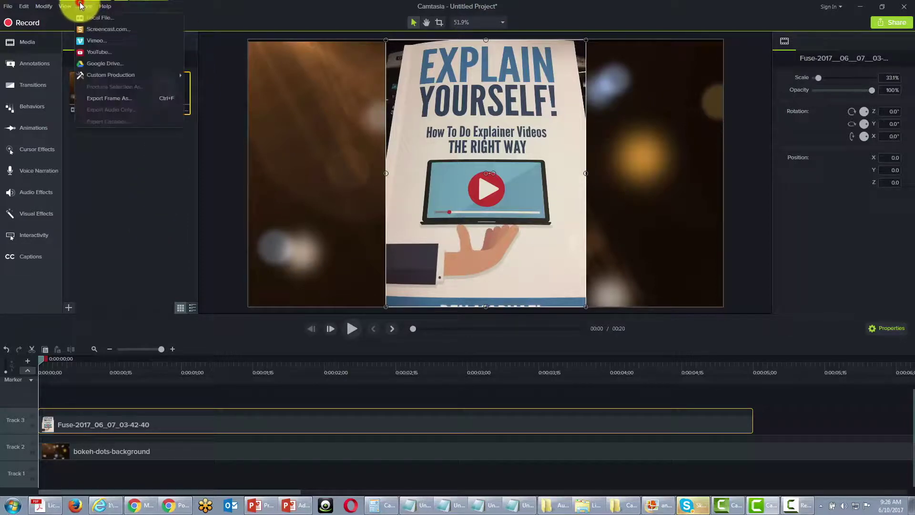
pyautogui.click(96, 30)
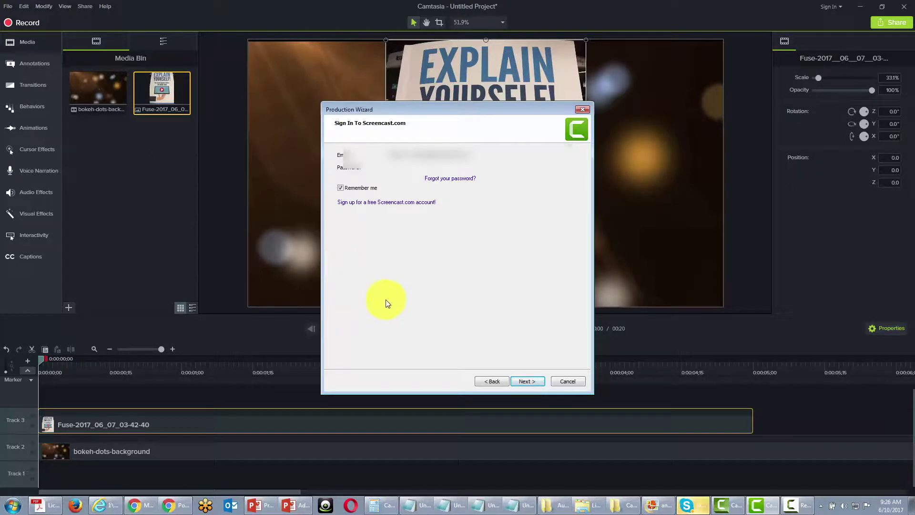
pyautogui.click(520, 382)
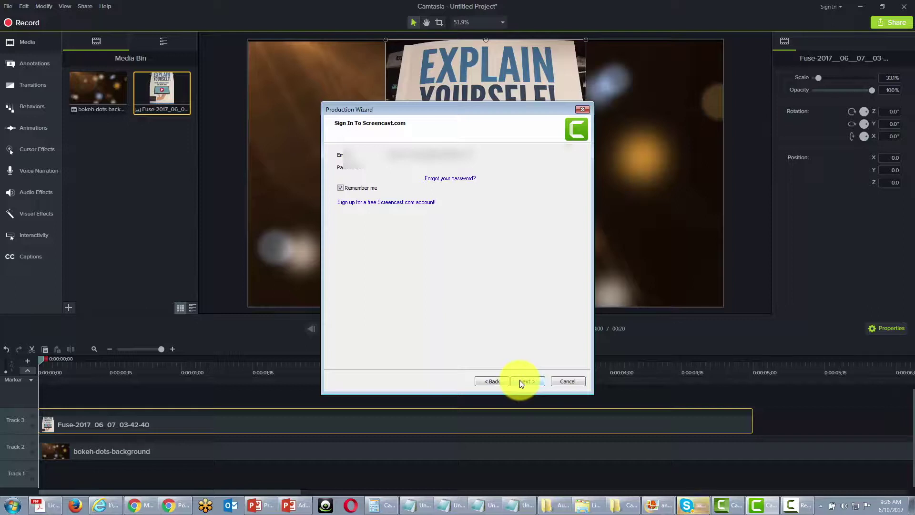
pyautogui.click(519, 380)
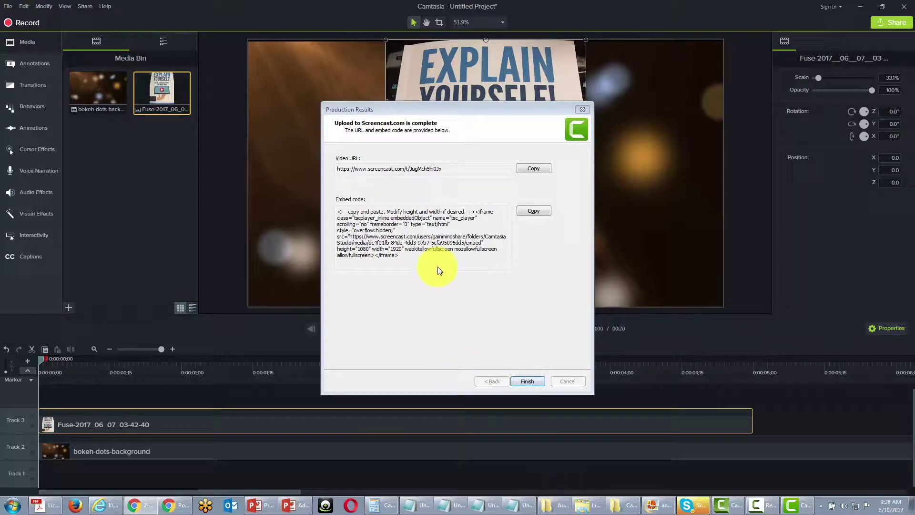
pyautogui.click(530, 212)
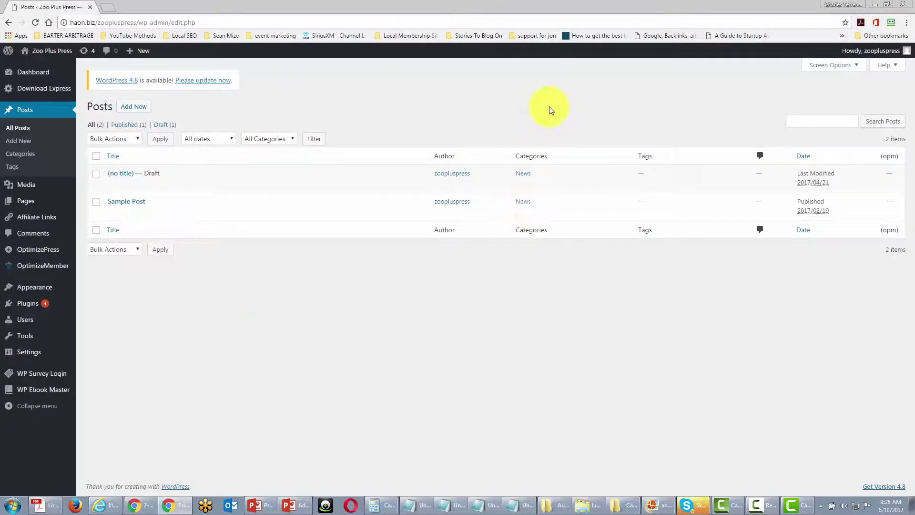
# - In WordPress, create a post titled "This is a Video From Camtasia", paste the embed code into its body and publish it
pyautogui.click(136, 107)
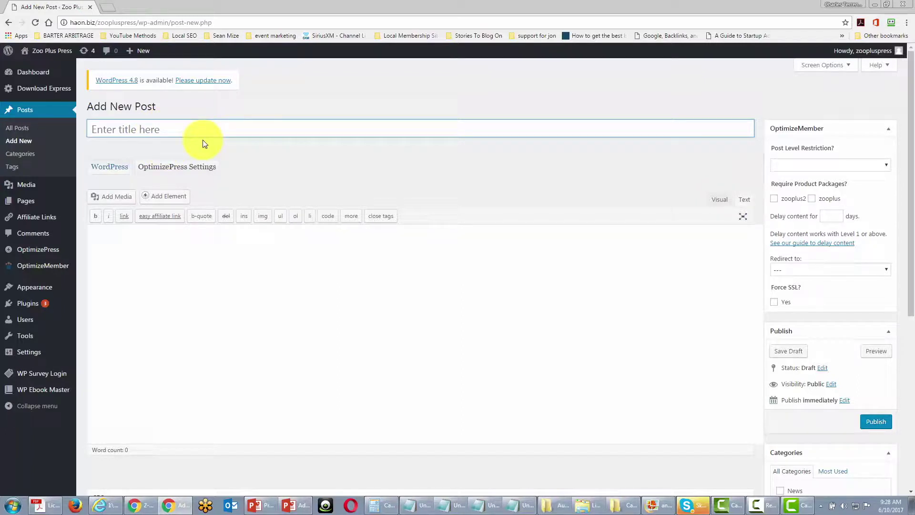
pyautogui.hotkey('ctrl', 'v')
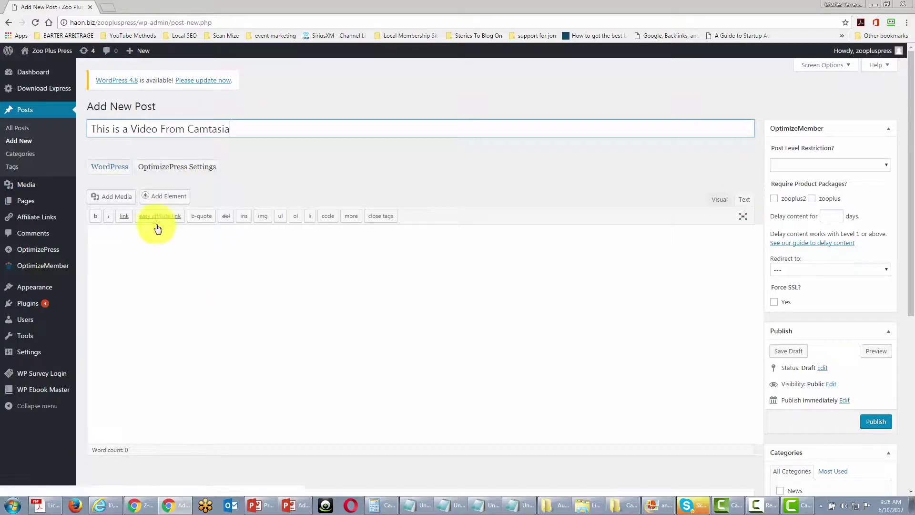
pyautogui.click(150, 242)
pyautogui.hotkey('ctrl', 'v')
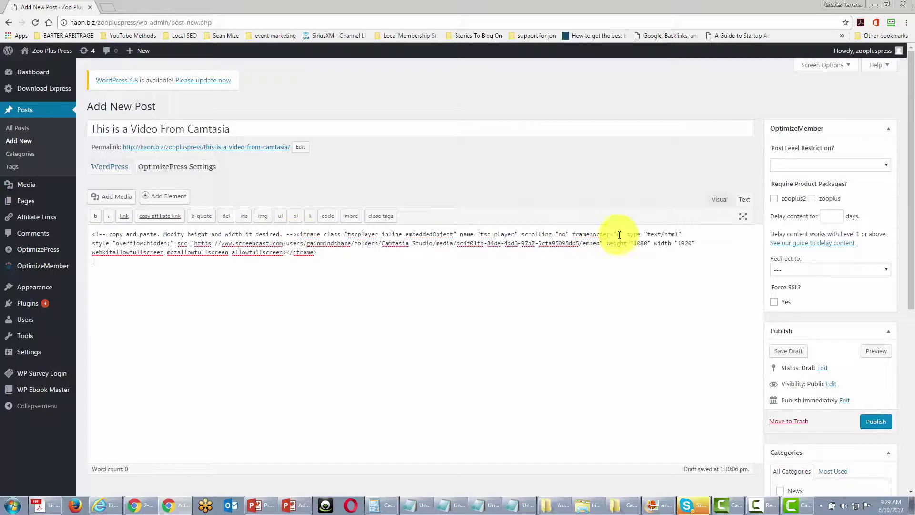
pyautogui.click(876, 422)
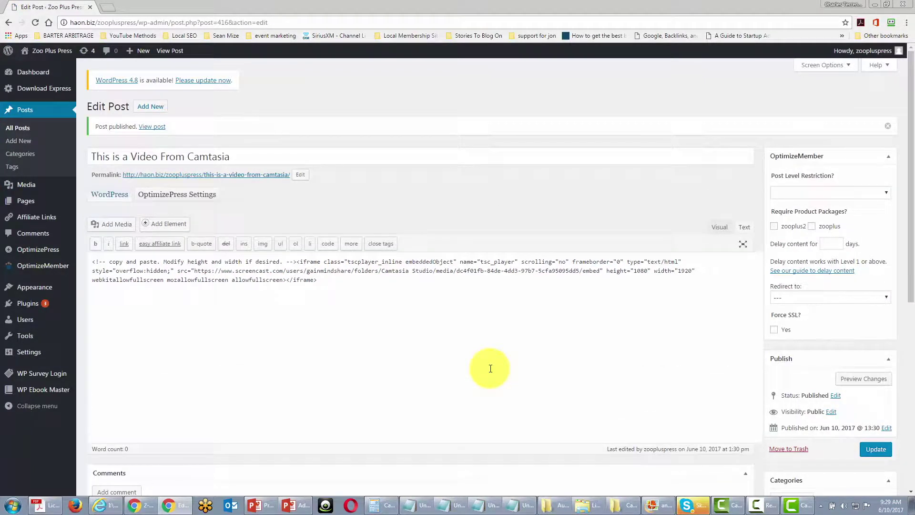
# - Open the published post in a new browser tab to check how the embedded video displays
pyautogui.rightClick(158, 130)
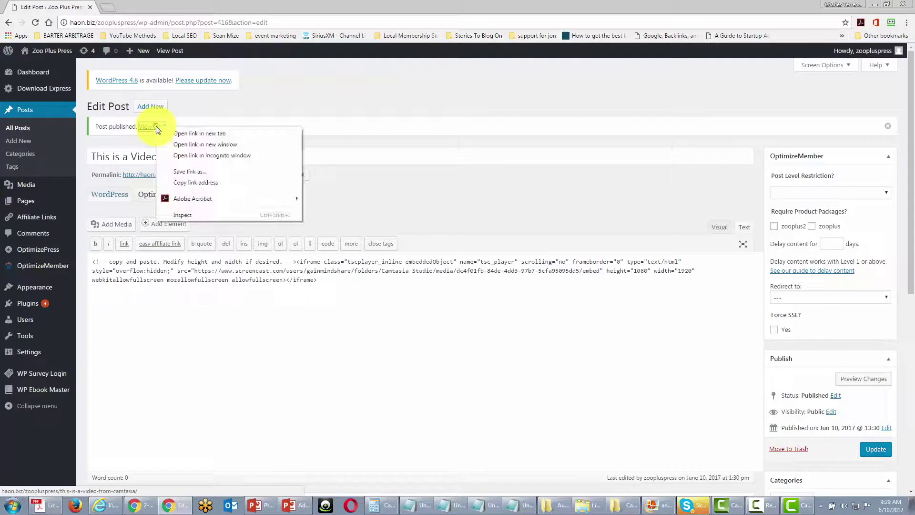
pyautogui.click(190, 130)
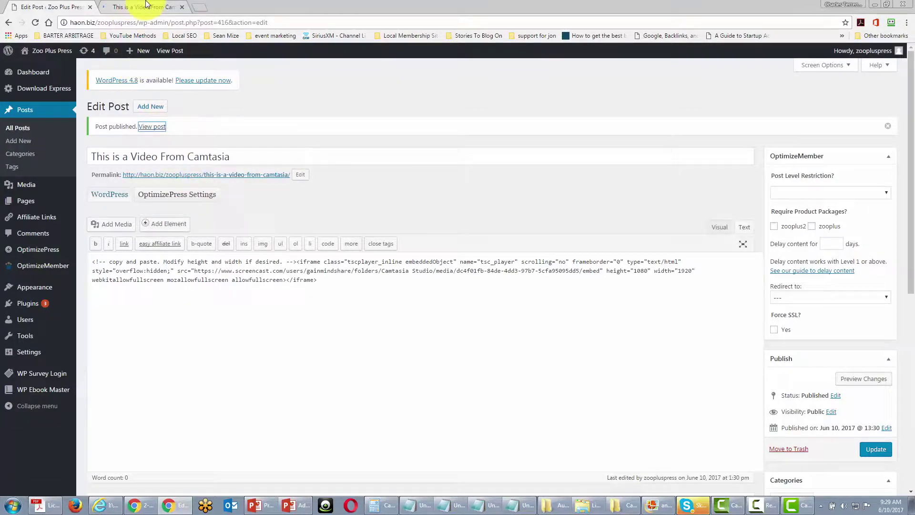
pyautogui.click(147, 6)
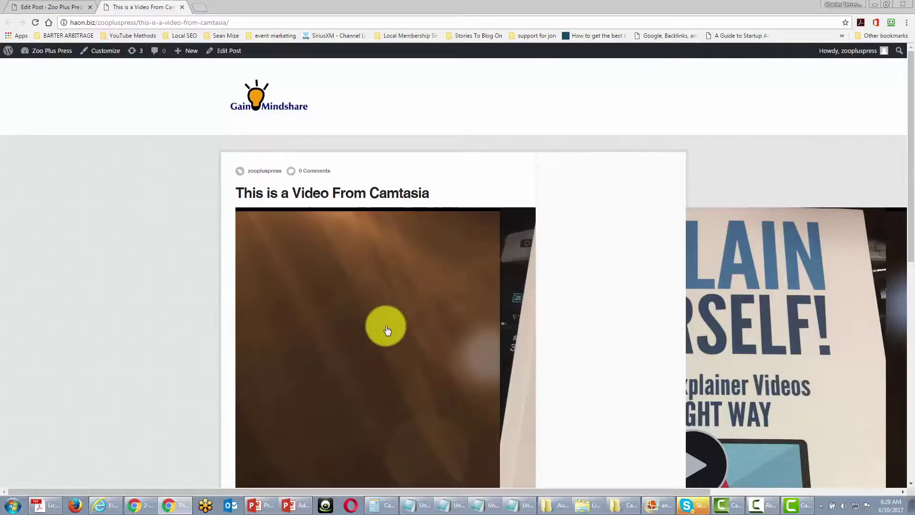
# - Return to the post editor and set the iframe's width to 640 in the embed code
pyautogui.hotkey('ctrl', '1')
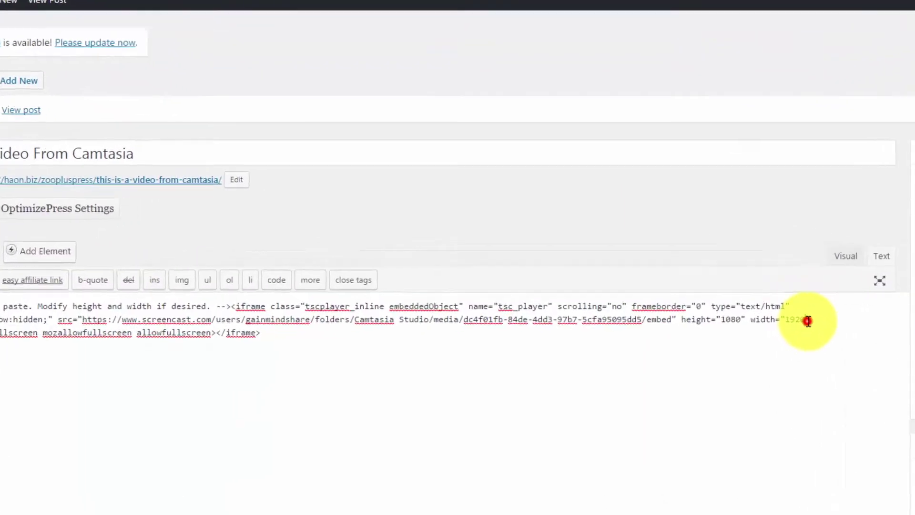
pyautogui.click(803, 318)
pyautogui.press('BackSpace')
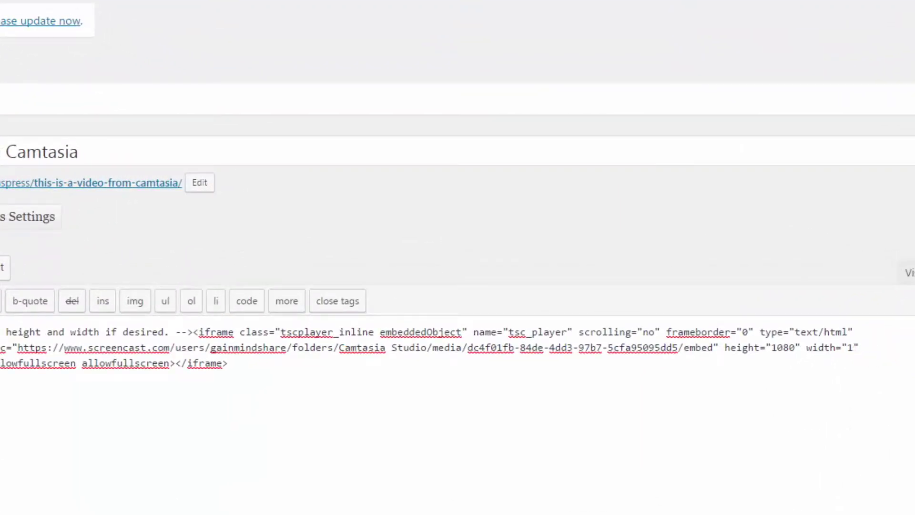
pyautogui.press('BackSpace')
pyautogui.press('BackSpace')
pyautogui.write('640')
# - Set the iframe's height to 480 in the embed code and update the post
pyautogui.click(782, 345)
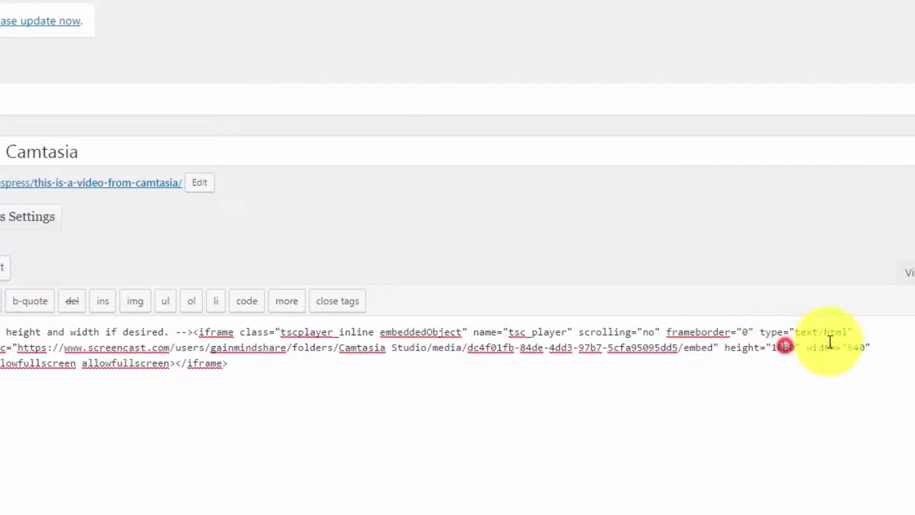
pyautogui.press('BackSpace')
pyautogui.press('BackSpace')
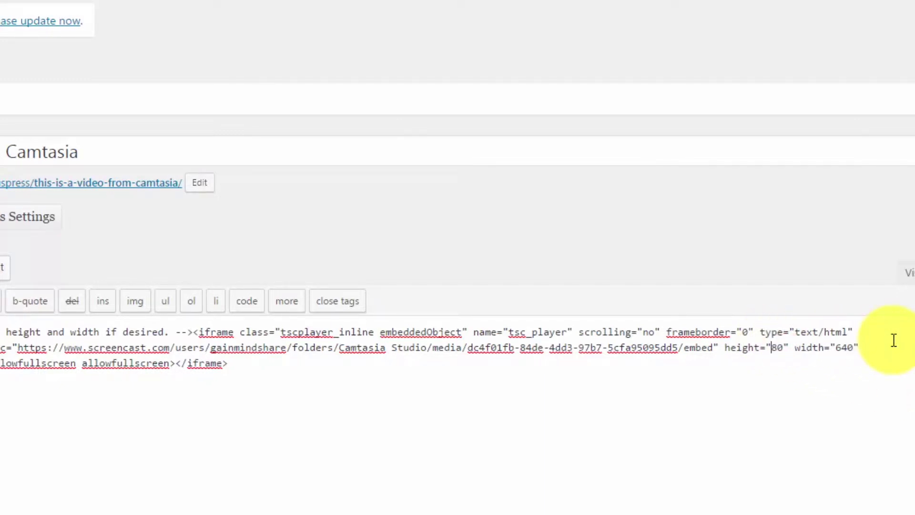
pyautogui.write('4')
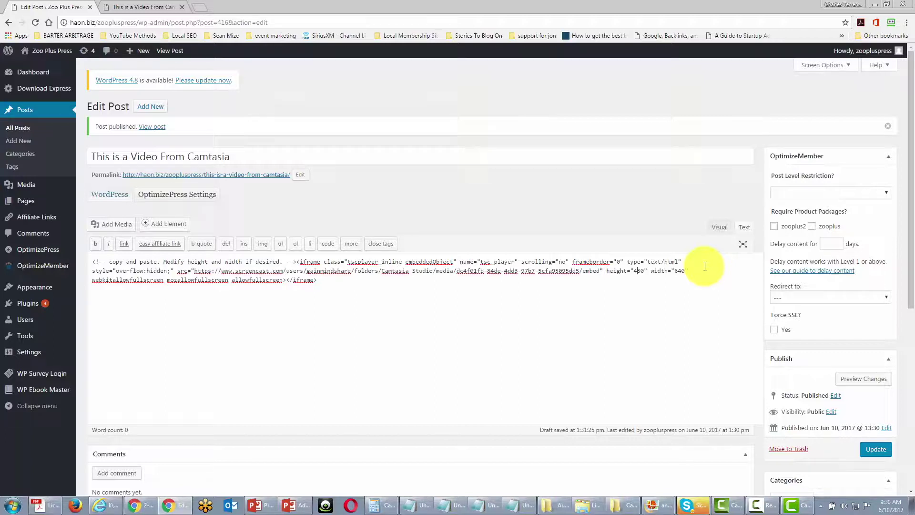
pyautogui.click(875, 449)
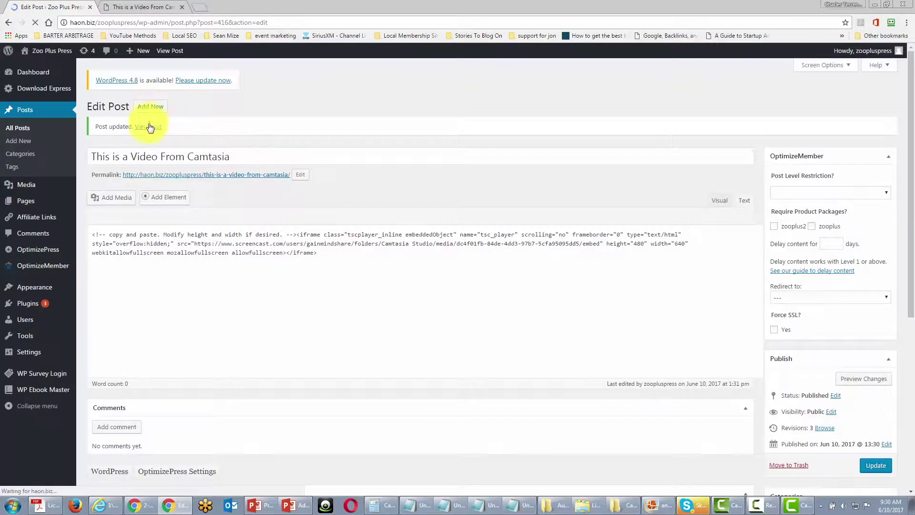
# - Open the updated post in a new browser tab and examine the resized video's fit and the page address
pyautogui.rightClick(149, 128)
pyautogui.click(190, 134)
pyautogui.click(236, 6)
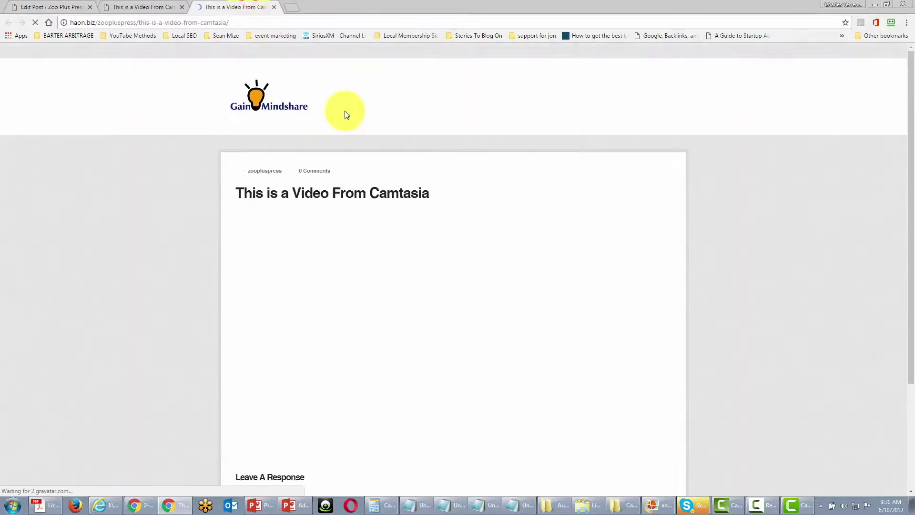
pyautogui.scroll(-2, 415, 146)
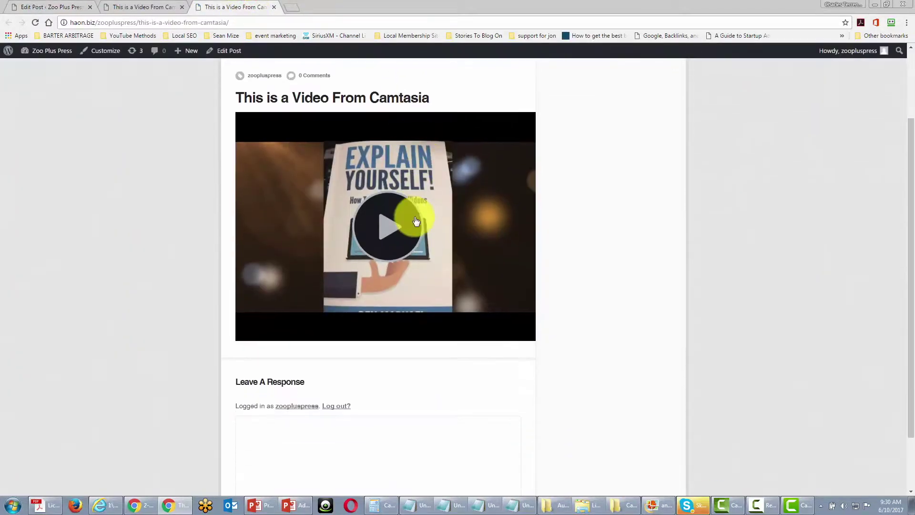
pyautogui.scroll(2, 413, 221)
pyautogui.scroll(-1, 334, 247)
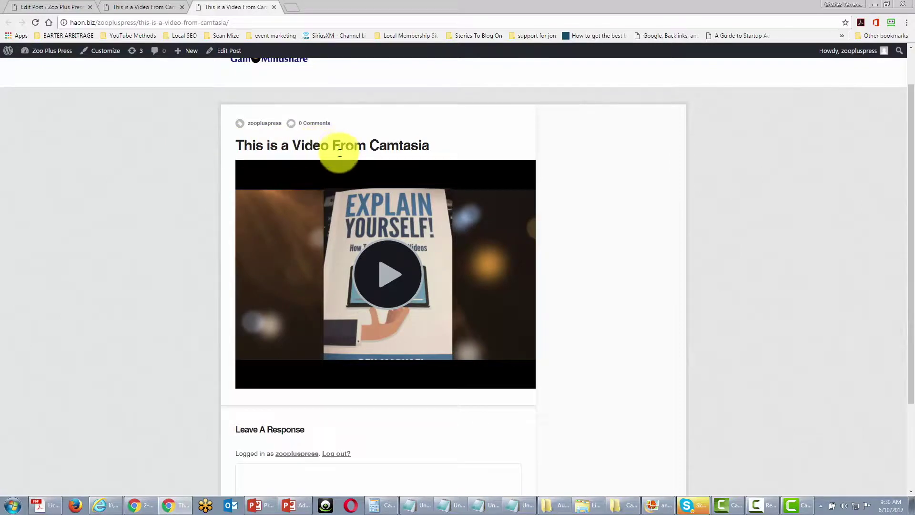
pyautogui.scroll(-2, 351, 184)
pyautogui.scroll(2, 353, 317)
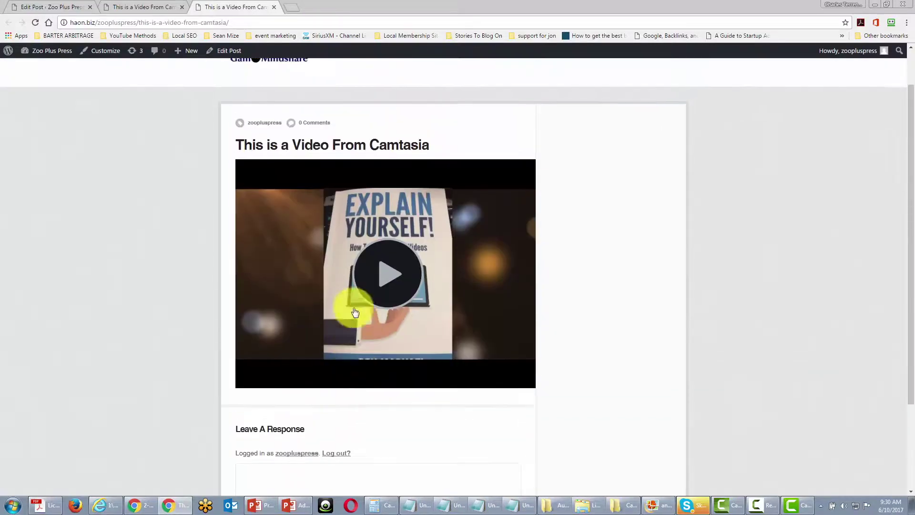
pyautogui.scroll(-1, 369, 165)
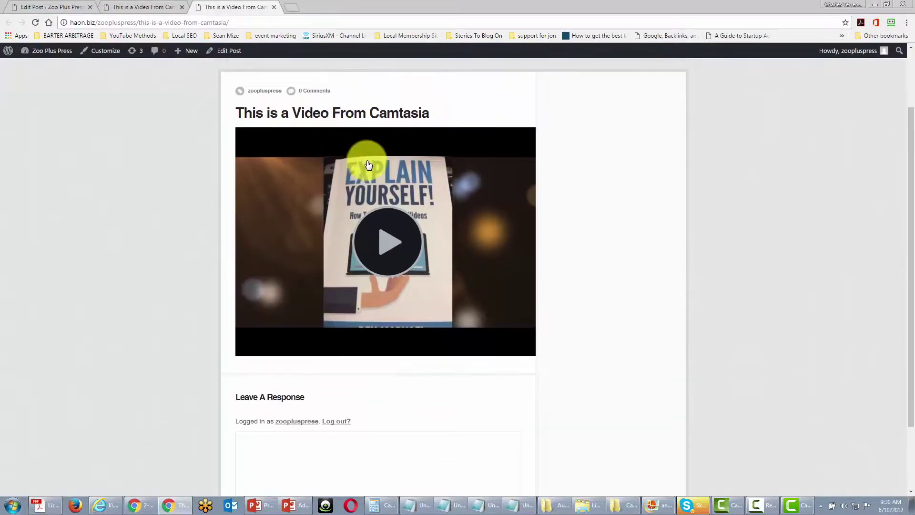
pyautogui.scroll(3, 369, 165)
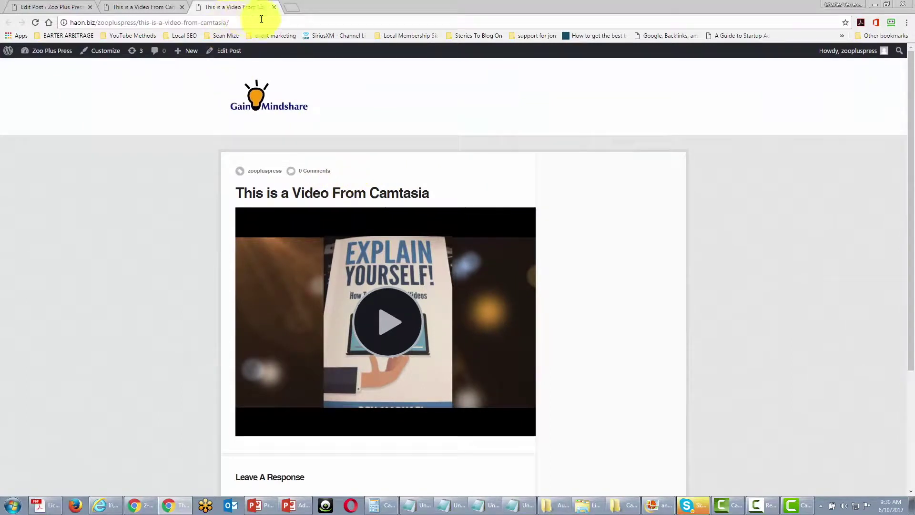
pyautogui.moveTo(263, 23); pyautogui.dragTo(67, 23)
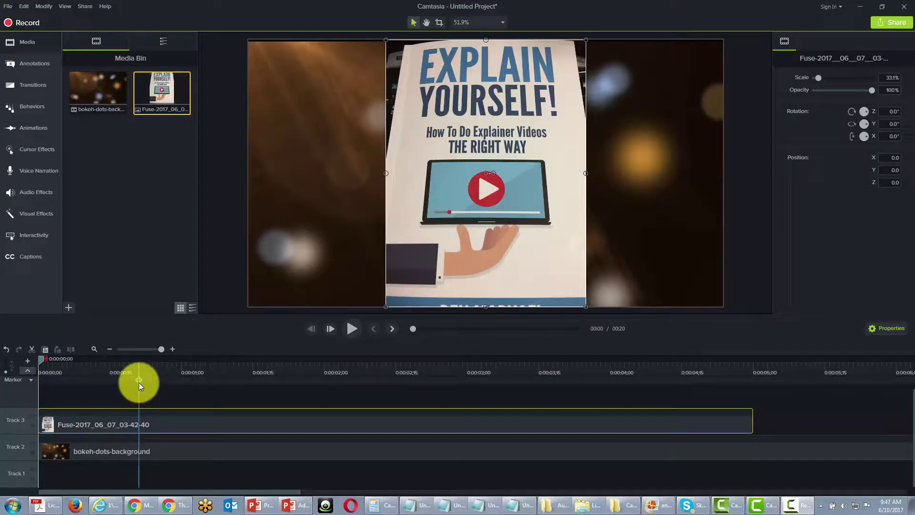
# - In Camtasia, add four markers to the timeline at about 0:00:00;27, 0:00:02;08, 0:00:03;12 and 0:00:04;11
pyautogui.click(28, 373)
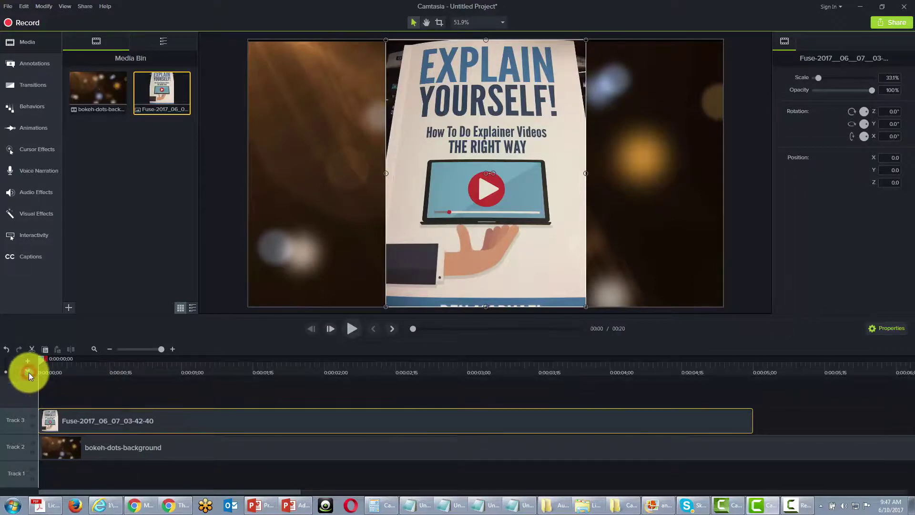
pyautogui.click(28, 370)
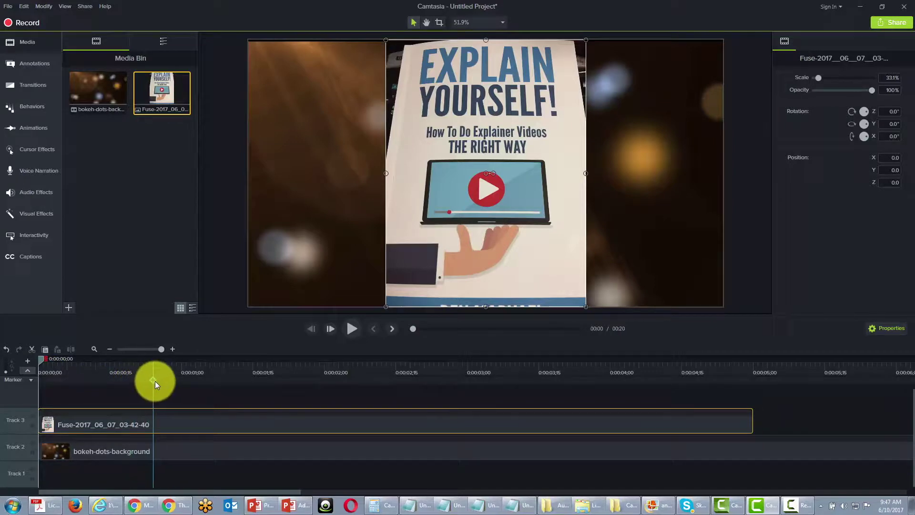
pyautogui.click(169, 381)
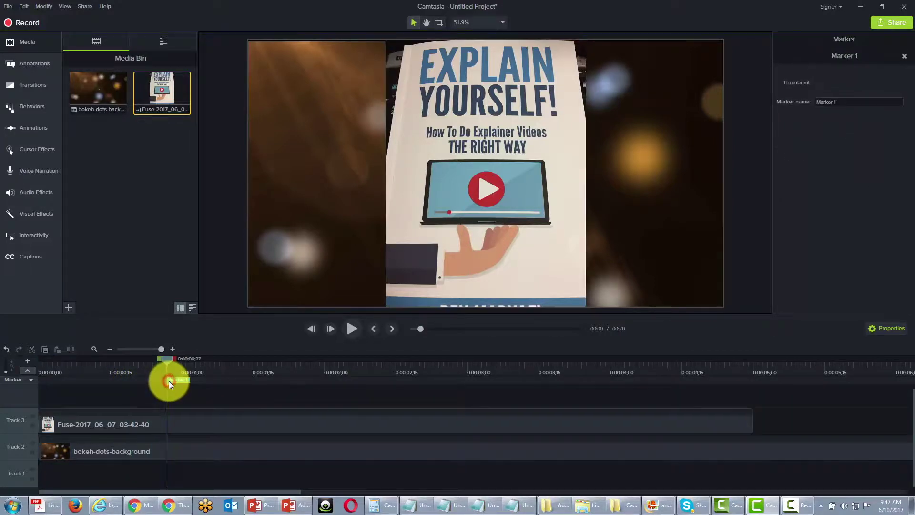
pyautogui.click(363, 381)
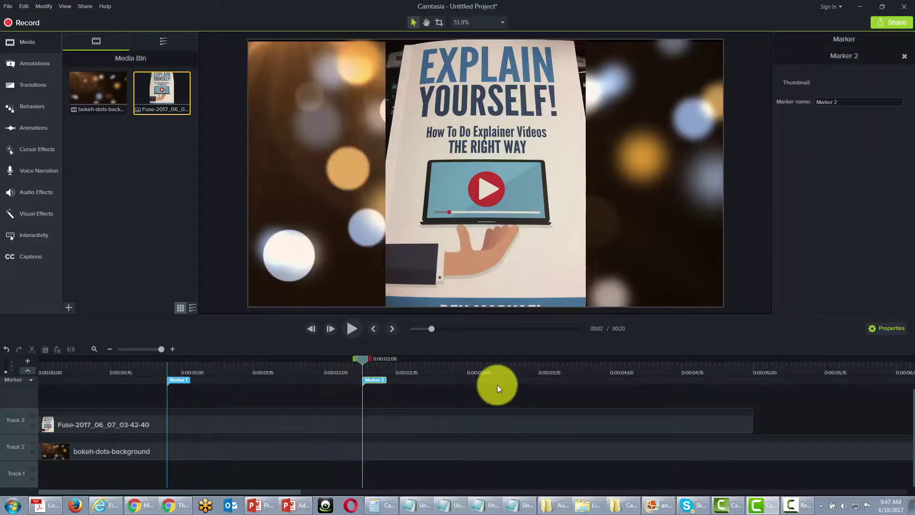
pyautogui.click(525, 381)
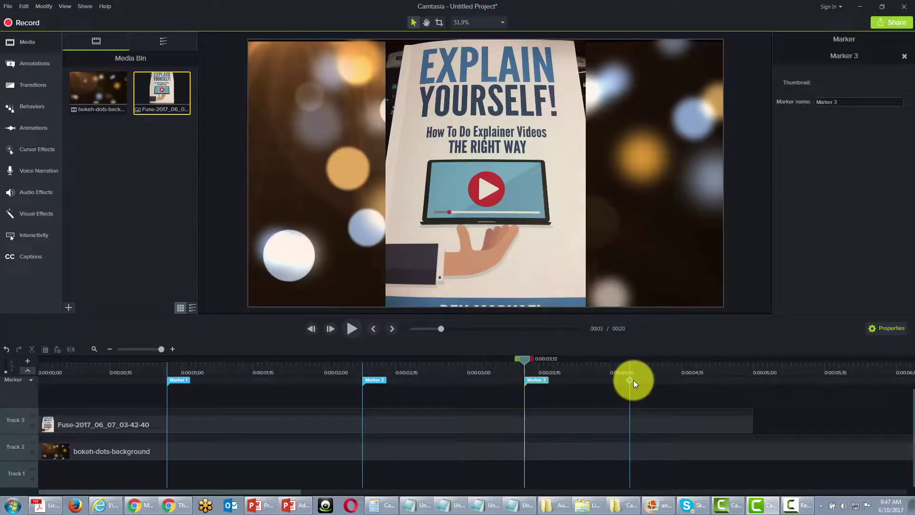
pyautogui.click(663, 380)
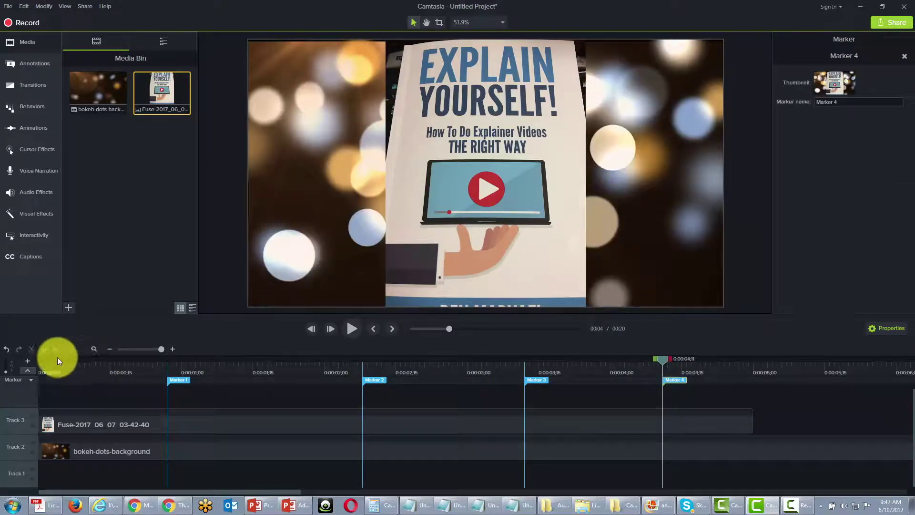
# - Rename the four timeline markers, in order, to Red, Green, Blue and Gold
pyautogui.click(178, 380)
pyautogui.rightClick(178, 379)
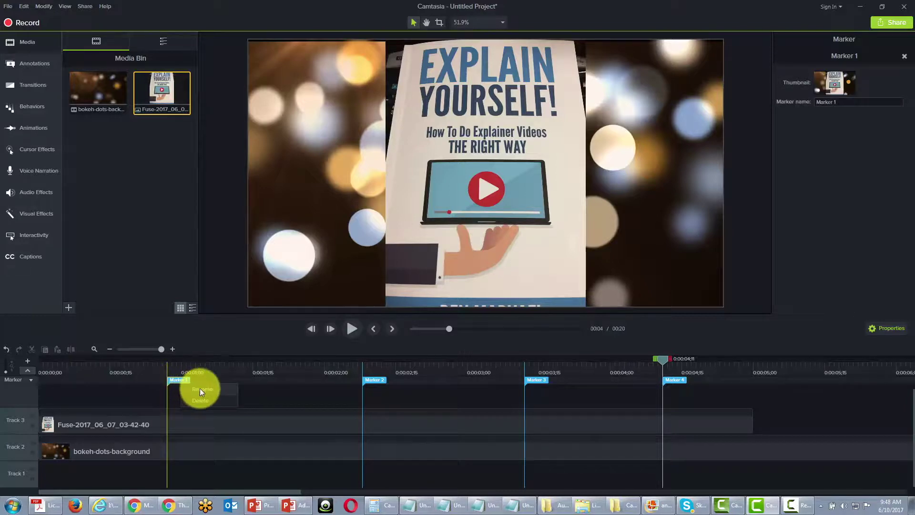
pyautogui.click(200, 388)
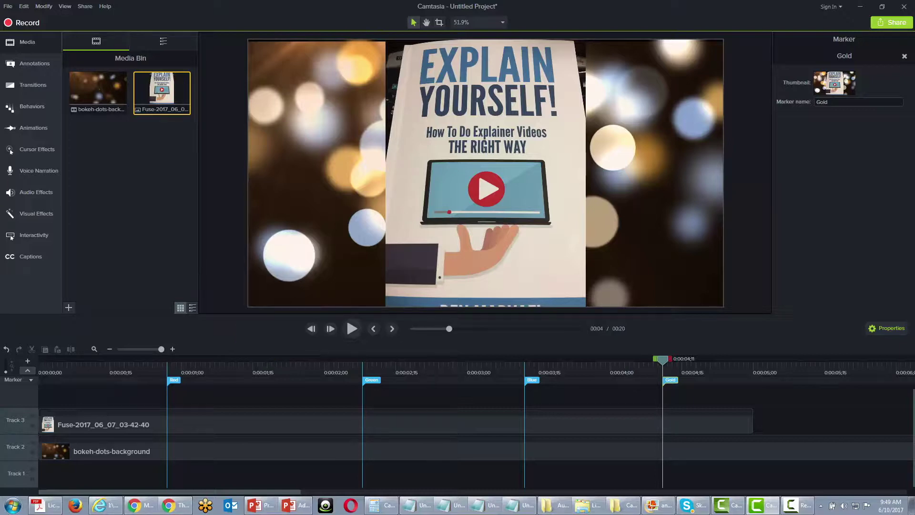
# - Start a local file production with custom production settings and the MP4 - Smart Player (HTML5) format
pyautogui.click(80, 6)
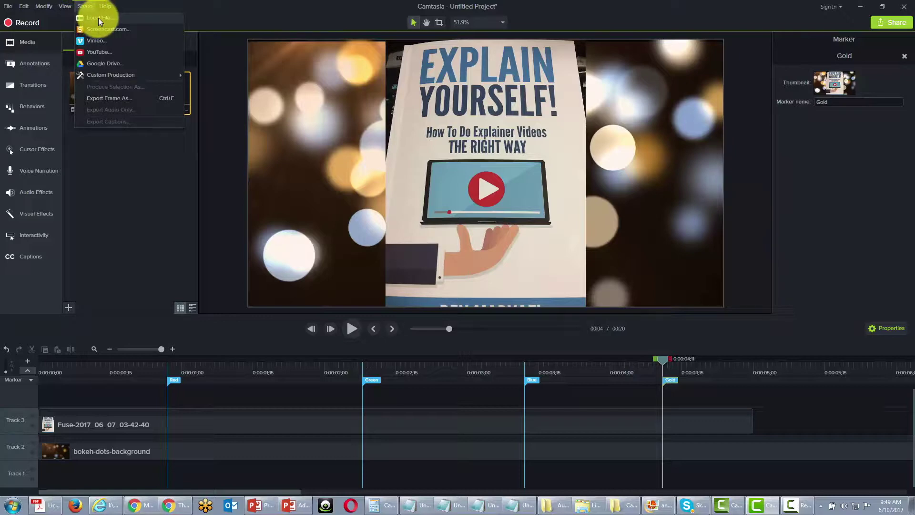
pyautogui.click(98, 18)
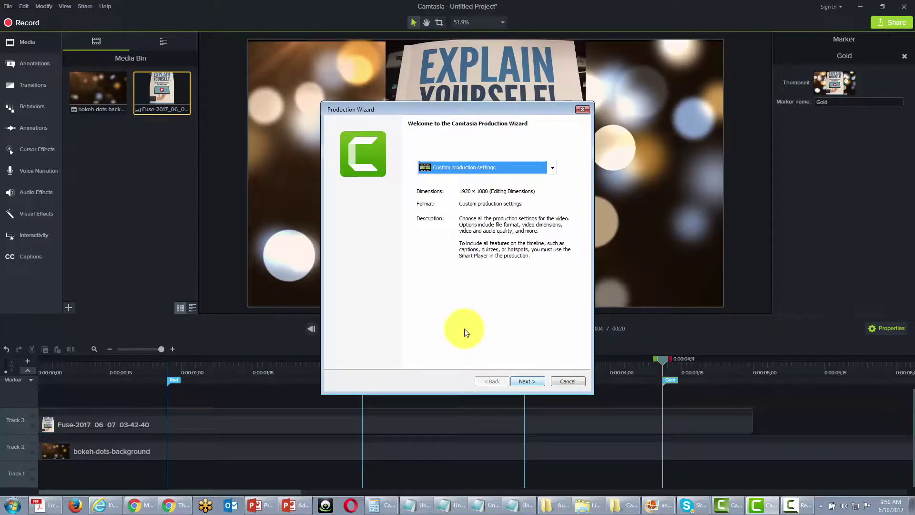
pyautogui.click(522, 382)
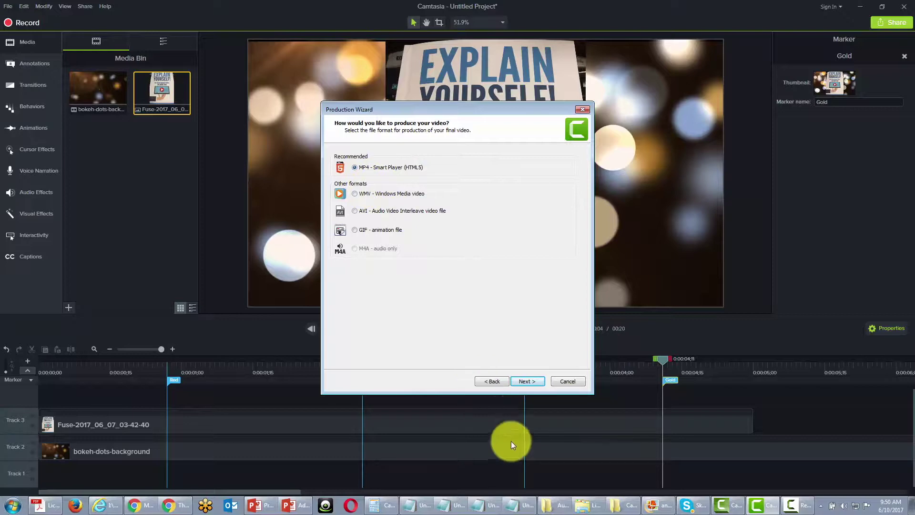
pyautogui.click(525, 382)
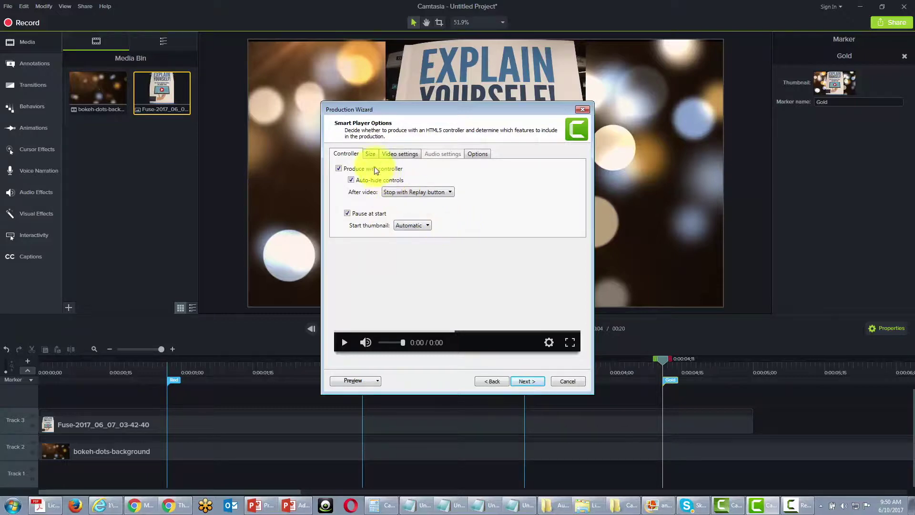
# - Enable the table of contents and the searchable option for the Smart Player, and proceed to the marker options with the video options unchanged
pyautogui.click(474, 154)
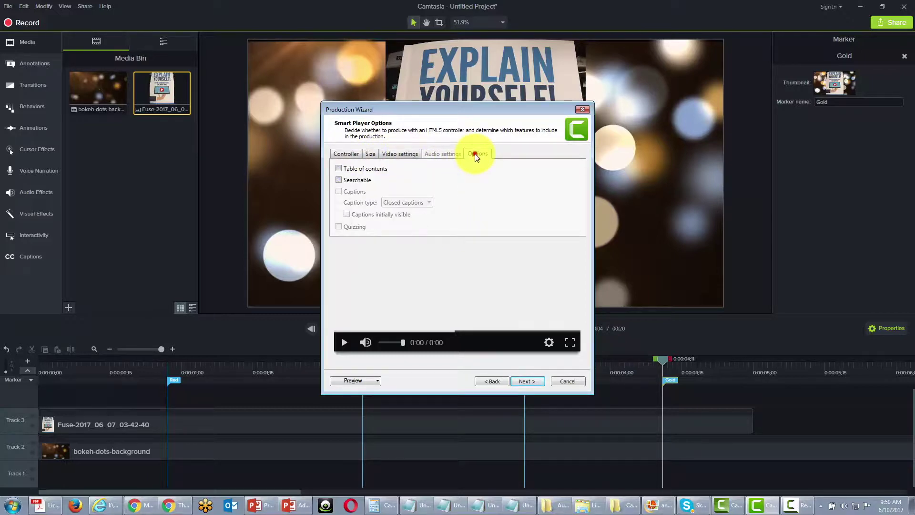
pyautogui.click(345, 180)
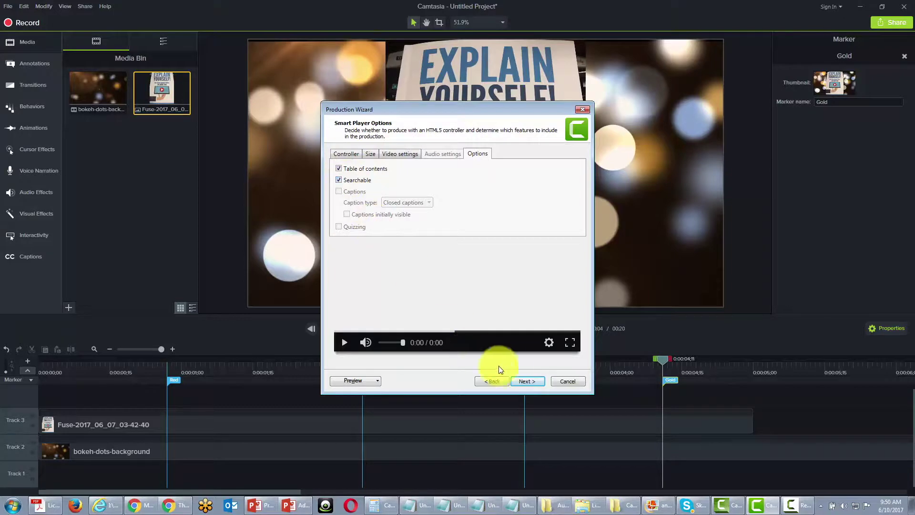
pyautogui.click(522, 382)
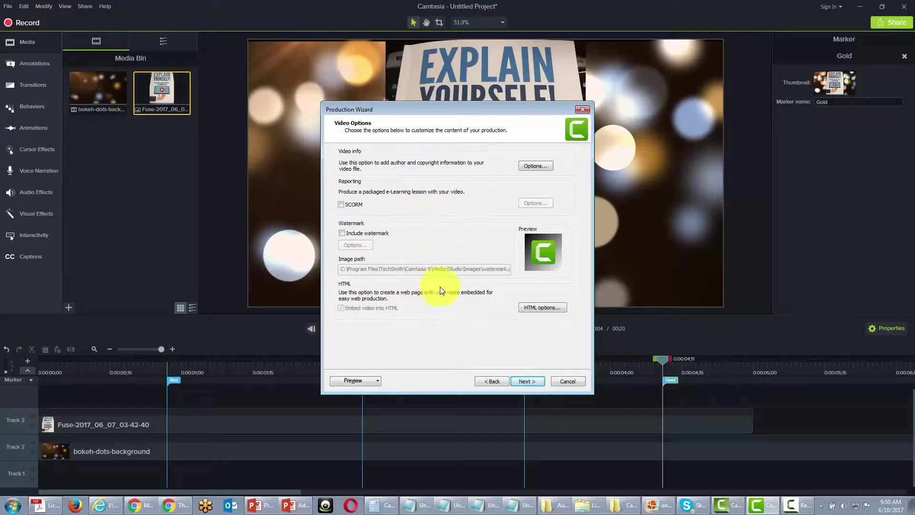
pyautogui.click(519, 380)
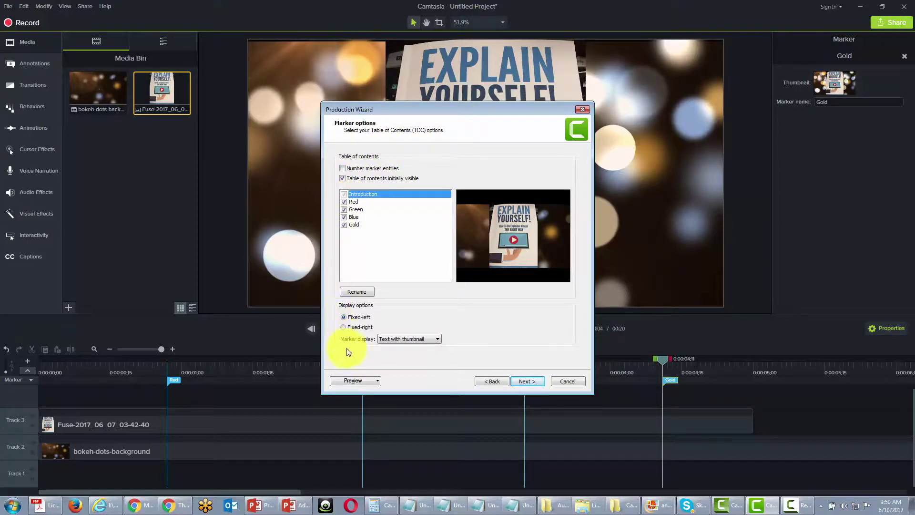
# - Try the fixed-right position and numbered marker entries for the table of contents, then restore fixed-left and unnumbered entries
pyautogui.click(343, 327)
pyautogui.click(343, 317)
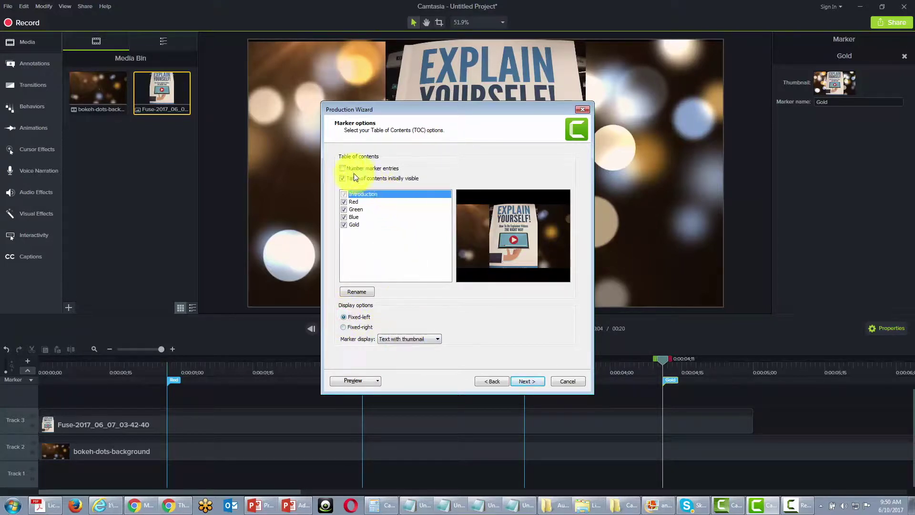
pyautogui.click(342, 168)
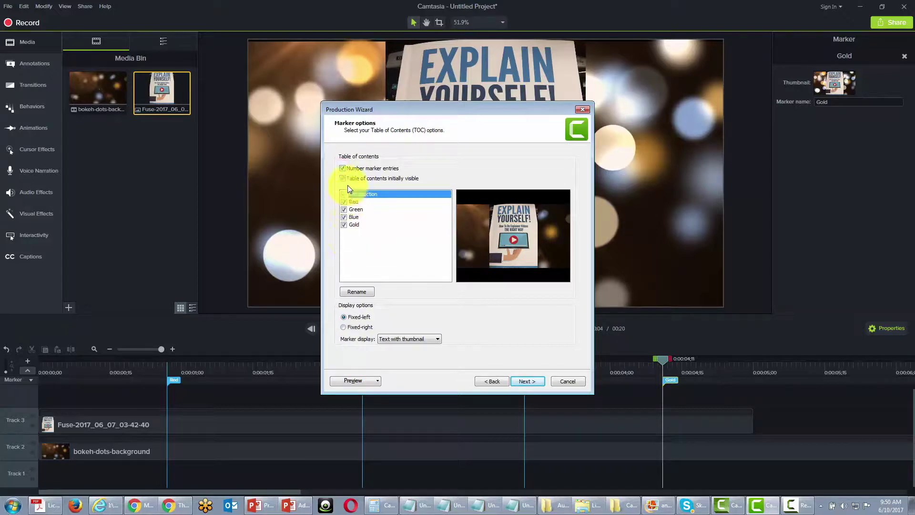
pyautogui.click(342, 168)
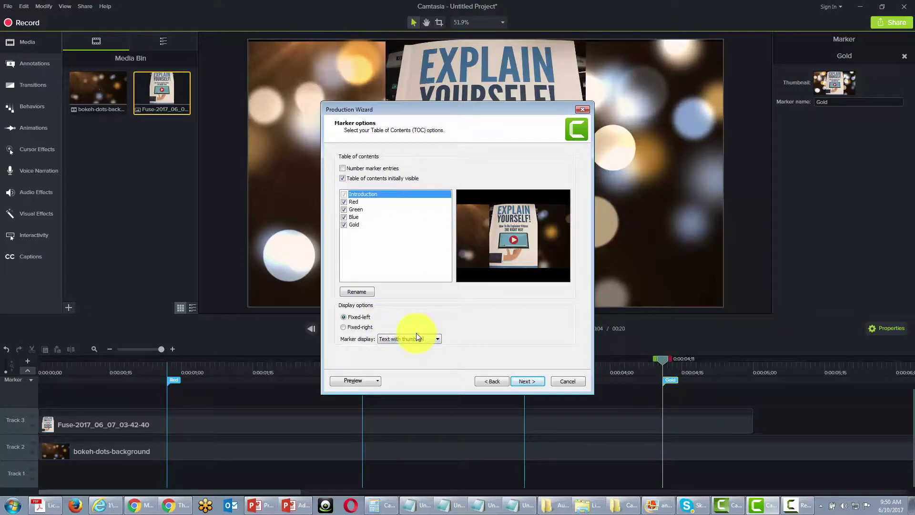
# - Review the list of output files, set the output folder to I:\Products\Camatasia\toc\ and produce the Unique-Project video
pyautogui.click(524, 384)
pyautogui.click(518, 380)
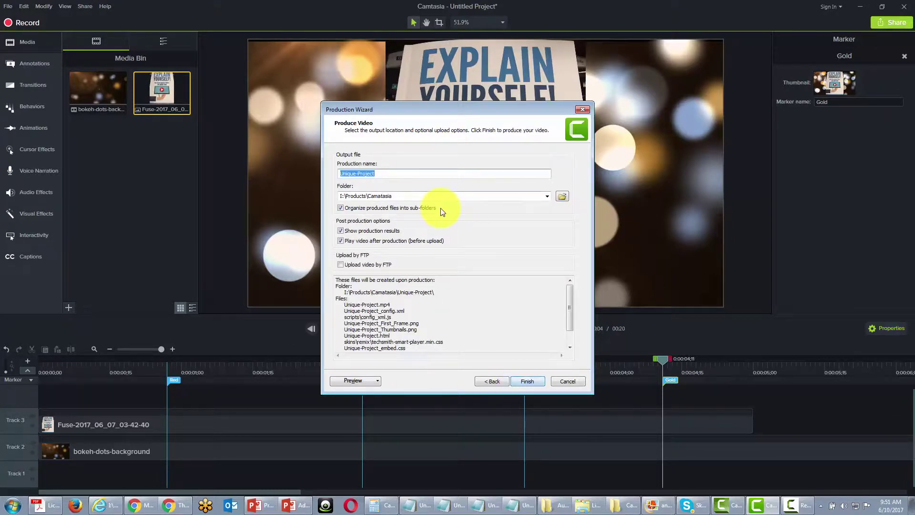
pyautogui.moveTo(570, 309); pyautogui.dragTo(568, 321)
pyautogui.moveTo(351, 285); pyautogui.dragTo(419, 347)
pyautogui.click(358, 283)
pyautogui.moveTo(347, 285); pyautogui.dragTo(419, 338)
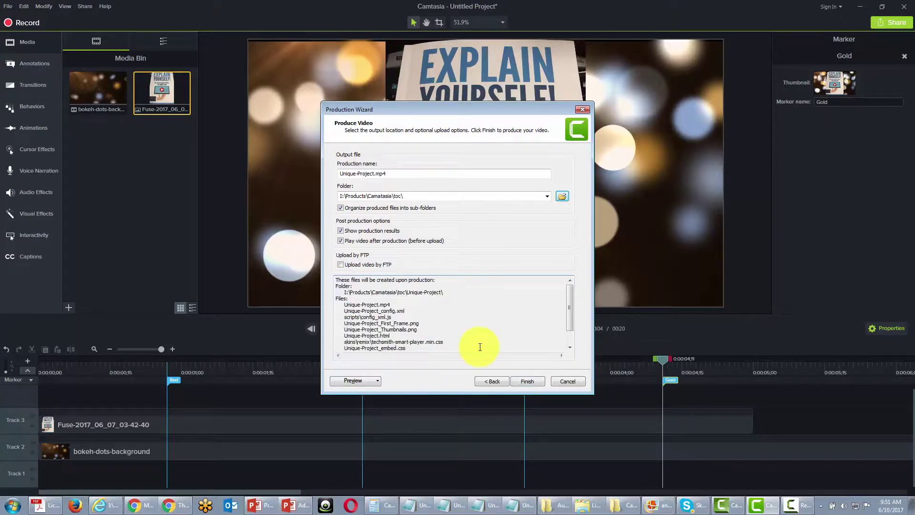
pyautogui.click(521, 382)
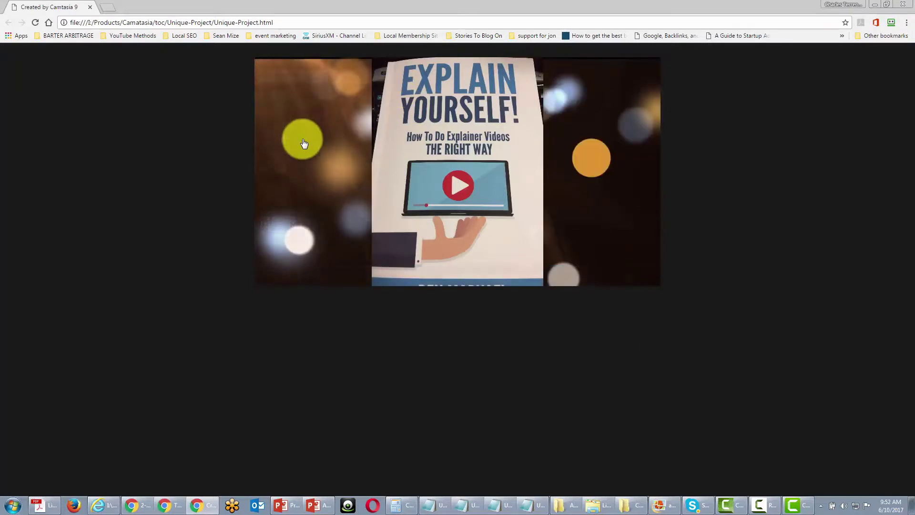
# - Test the produced video's table of contents in the browser by jumping to Introduction, Red, Green, Blue and Gold
pyautogui.click(302, 164)
pyautogui.click(302, 190)
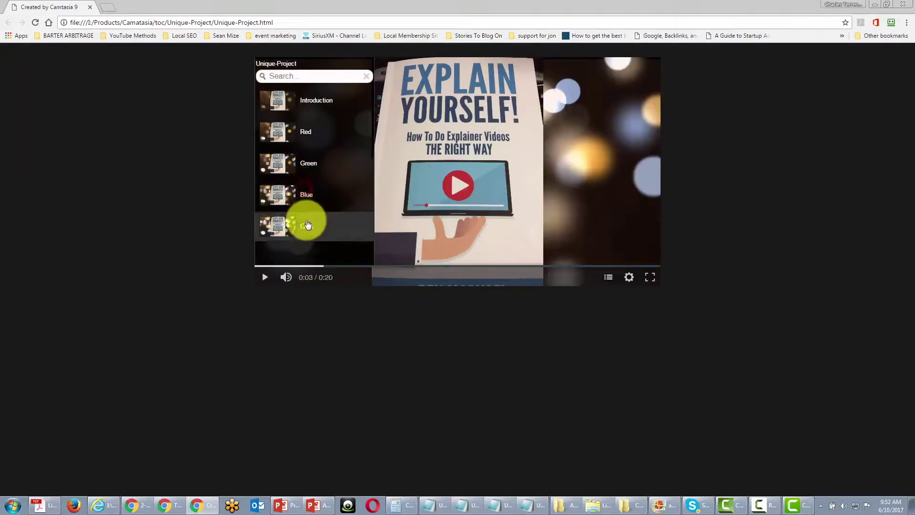
pyautogui.click(307, 223)
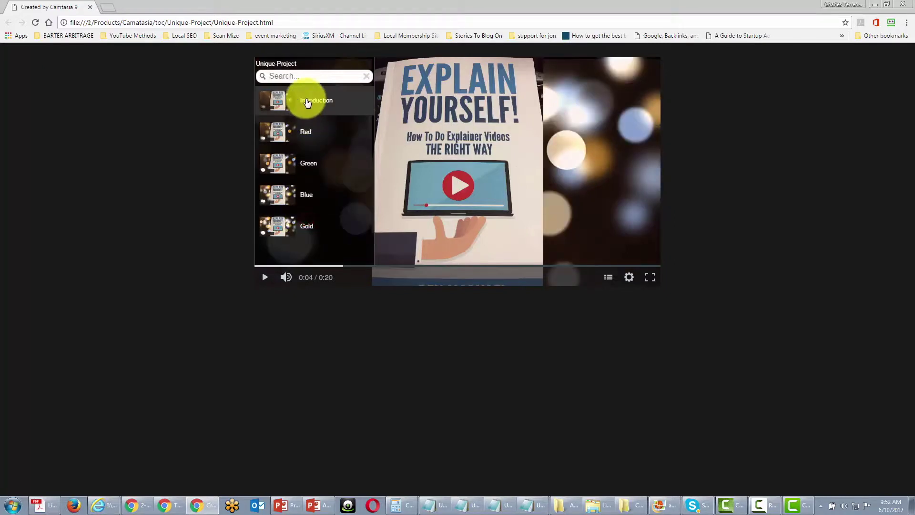
pyautogui.click(302, 98)
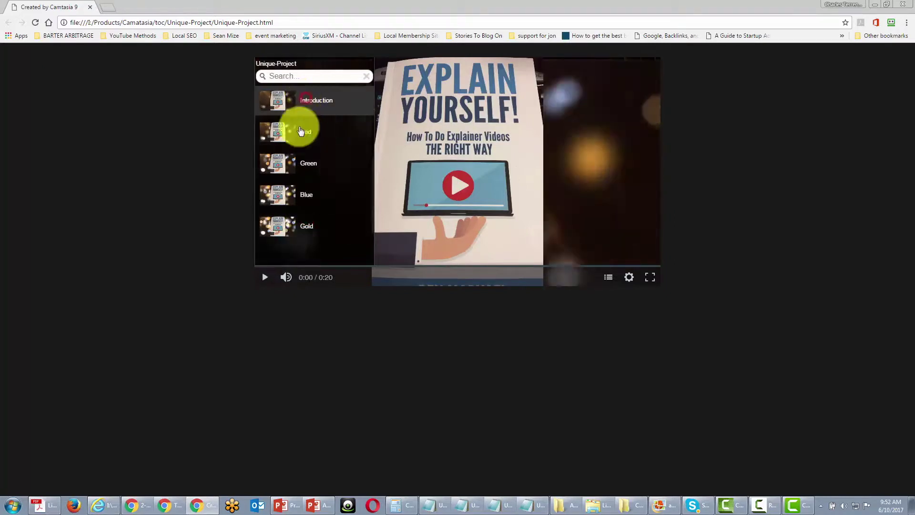
pyautogui.click(300, 133)
pyautogui.click(299, 164)
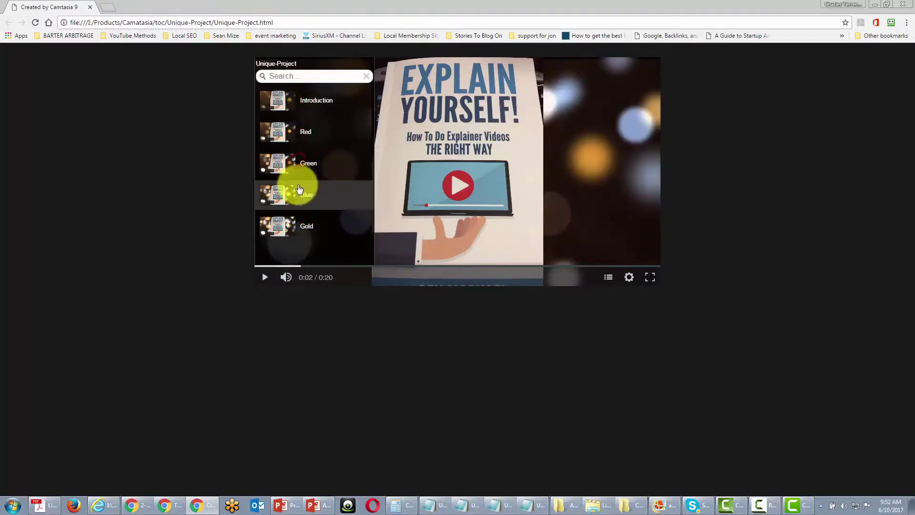
pyautogui.click(297, 190)
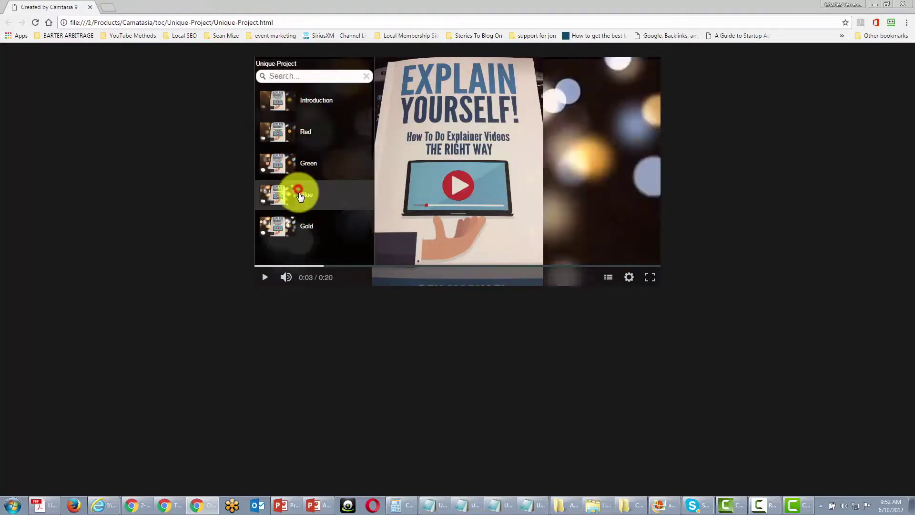
pyautogui.click(301, 216)
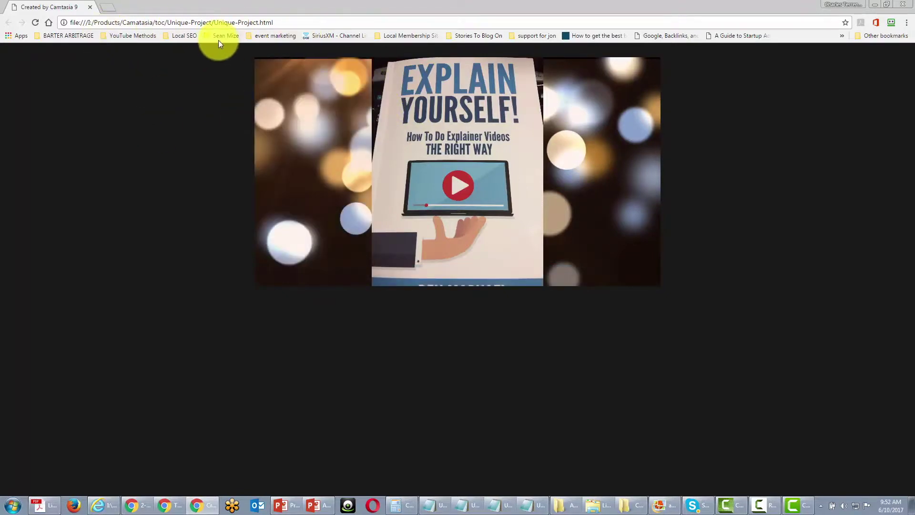
# - Minimize the browser and open the production folder from Camtasia's production results
pyautogui.moveTo(315, 106)
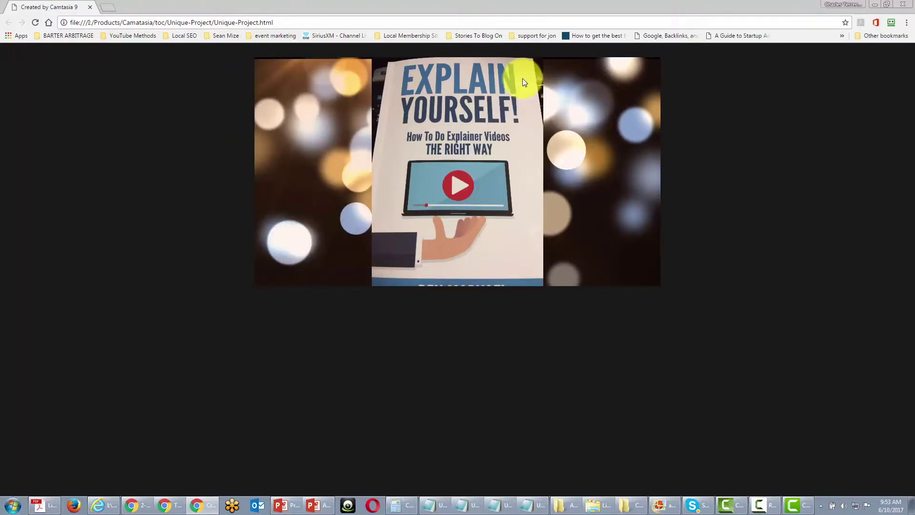
pyautogui.click(875, 5)
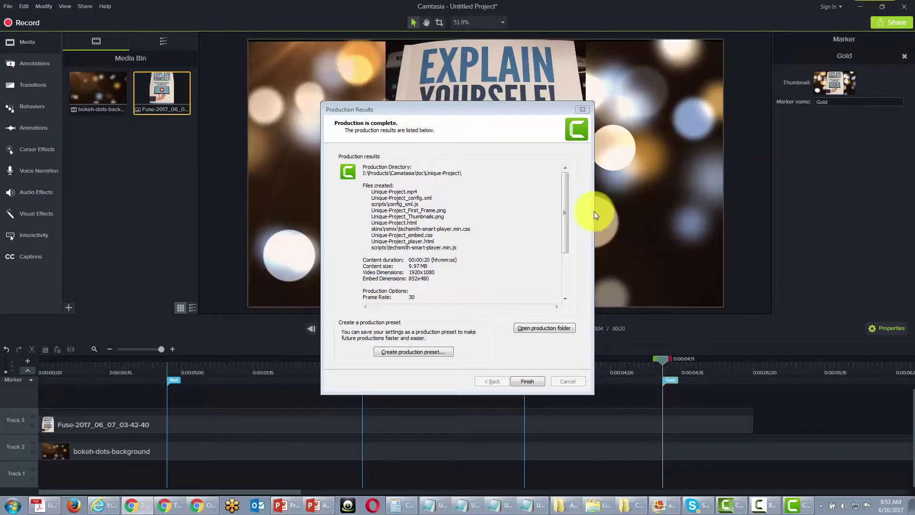
pyautogui.click(536, 330)
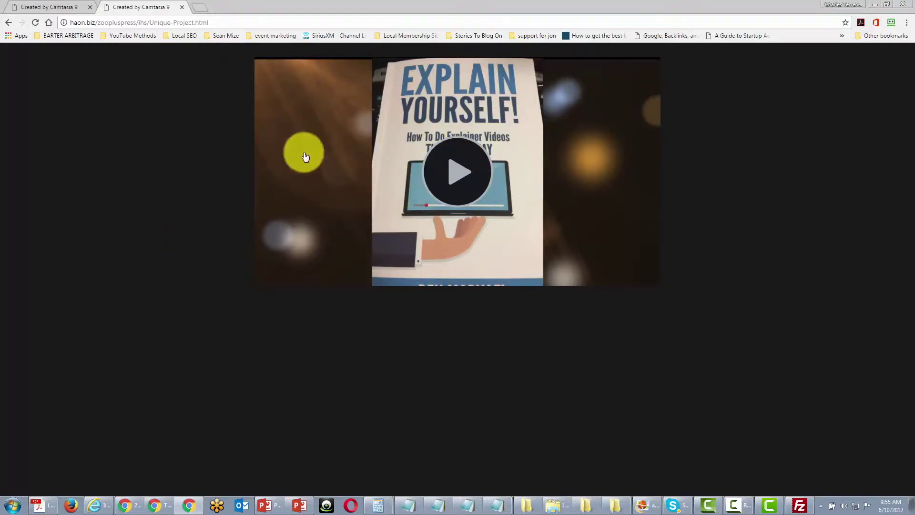
# - Play the uploaded Unique-Project.html page briefly to check its table of contents, and pause the video
pyautogui.click(446, 173)
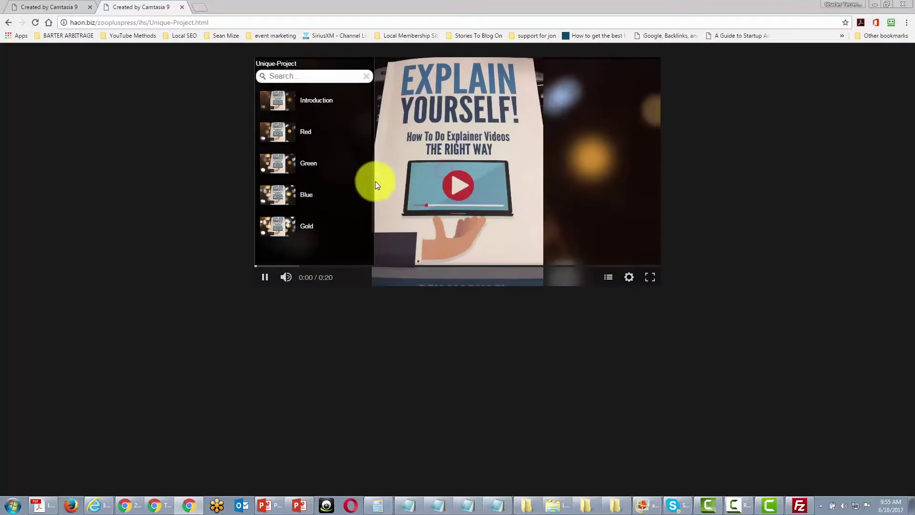
pyautogui.click(270, 280)
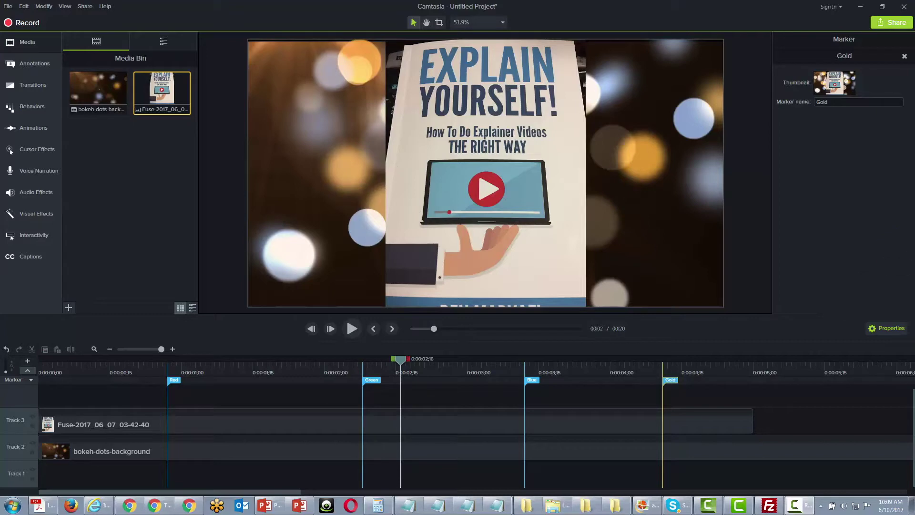
# - In Camtasia, add an interactive hotspot at about 0:00:02;19 and stretch it over the book's EXPLAIN YOURSELF! title
pyautogui.click(23, 64)
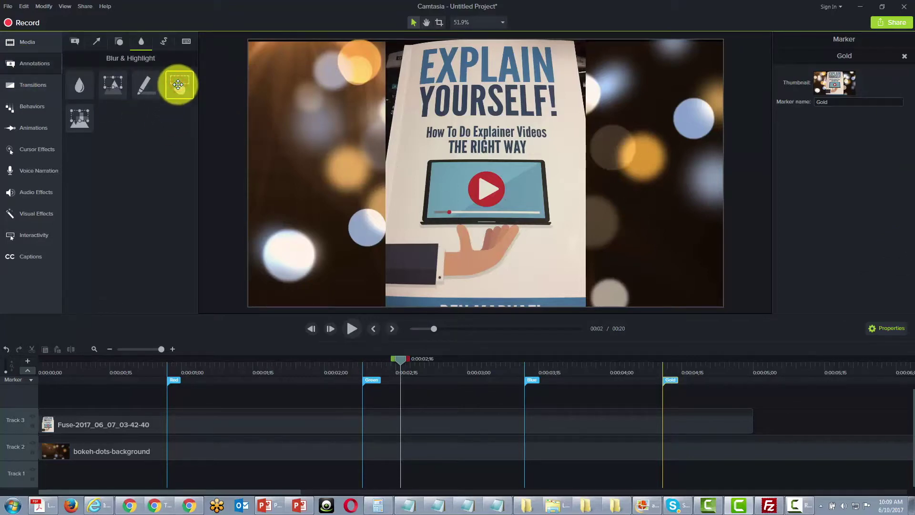
pyautogui.moveTo(399, 359); pyautogui.dragTo(421, 358)
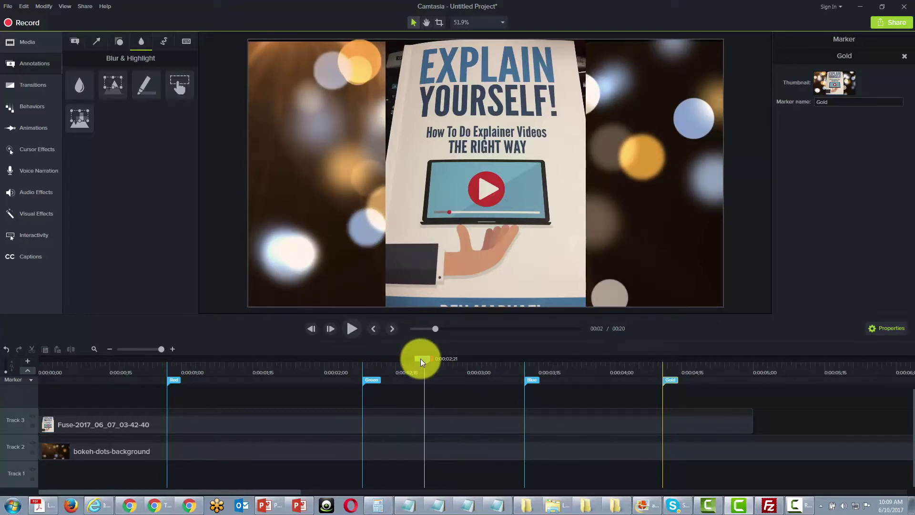
pyautogui.moveTo(419, 359); pyautogui.dragTo(411, 359)
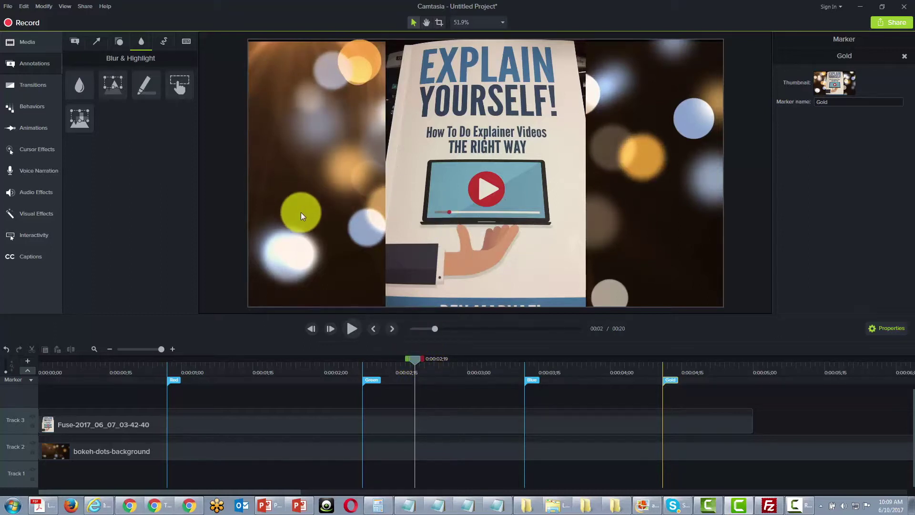
pyautogui.moveTo(179, 87); pyautogui.dragTo(463, 83)
pyautogui.moveTo(462, 116); pyautogui.dragTo(464, 125)
pyautogui.moveTo(522, 88); pyautogui.dragTo(578, 88)
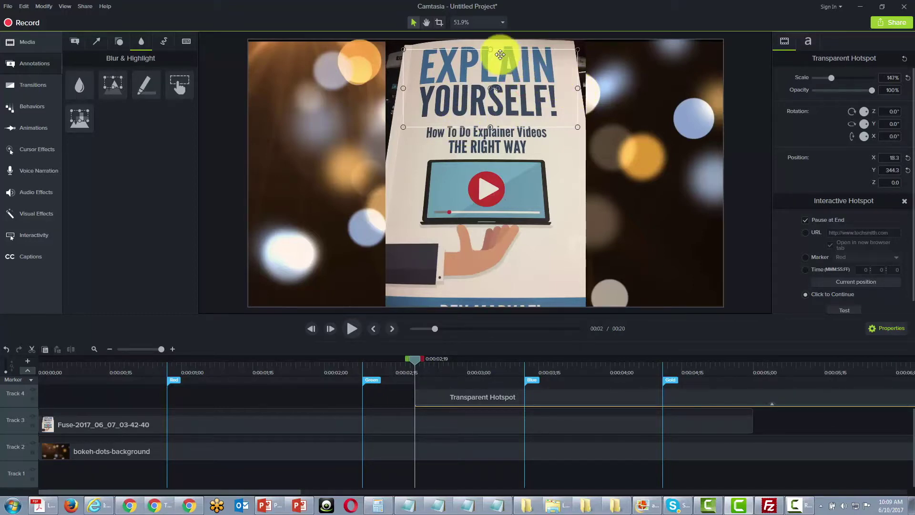
# - Extend the transparent hotspot downward to cover the book's subtitle, ending just above the laptop drawing
pyautogui.click(488, 49)
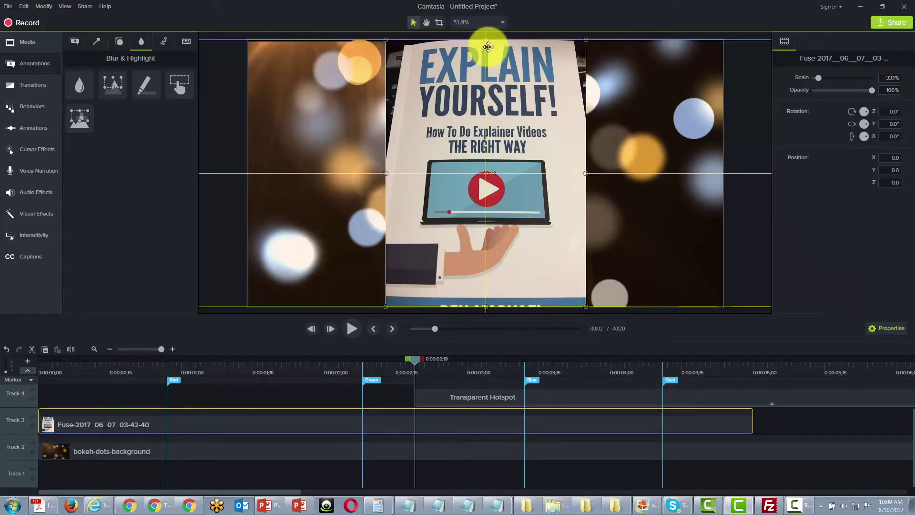
pyautogui.click(472, 110)
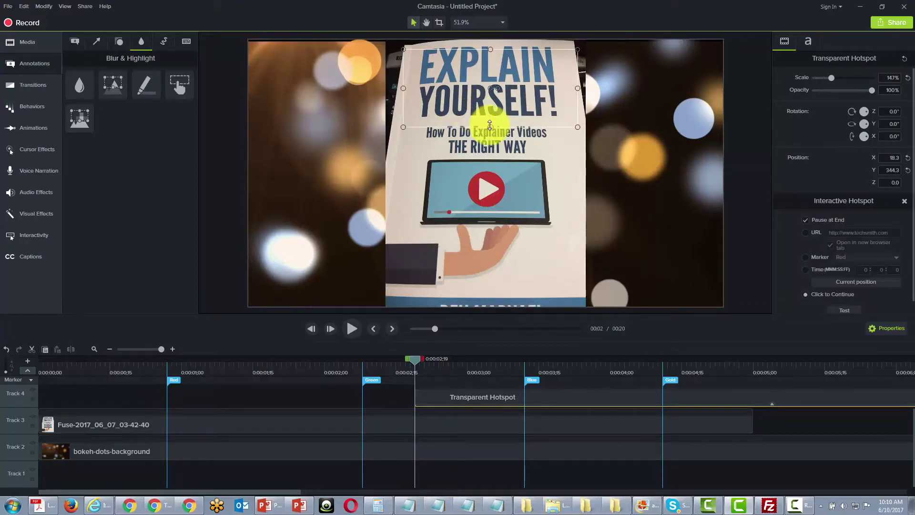
pyautogui.moveTo(490, 125); pyautogui.dragTo(490, 156)
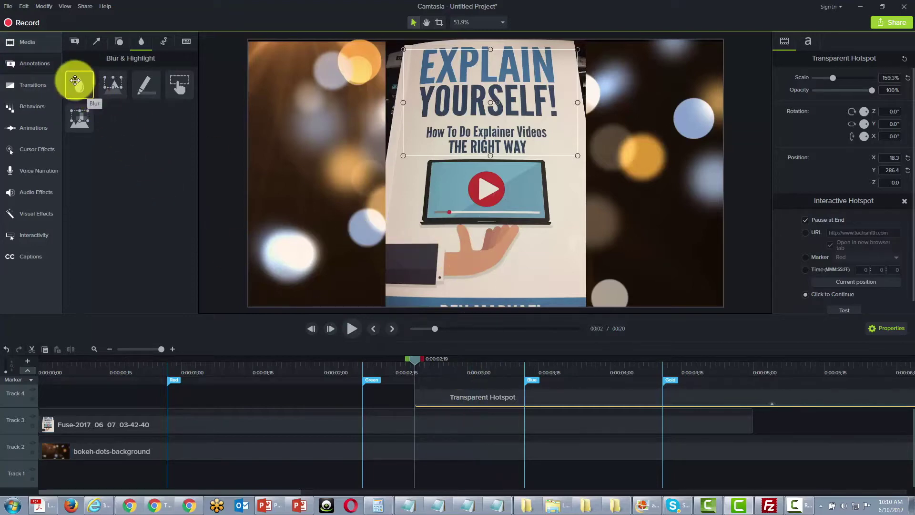
pyautogui.click(77, 45)
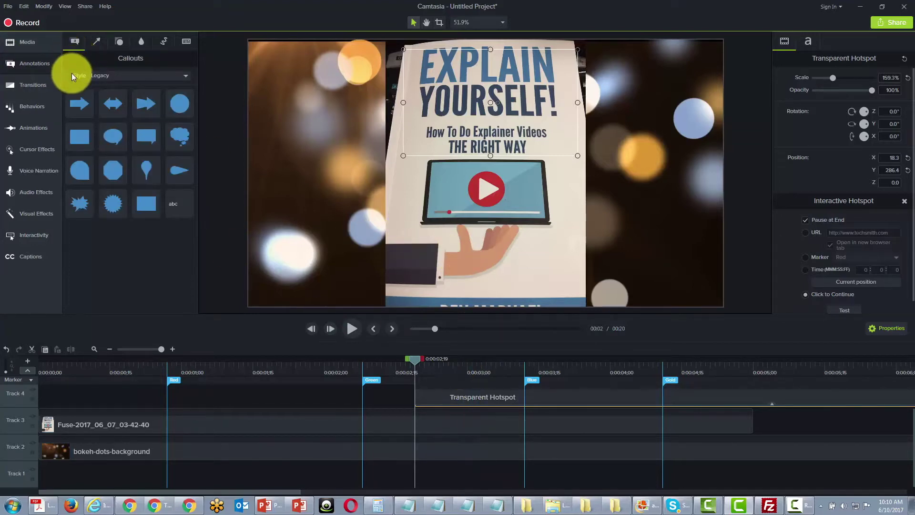
pyautogui.click(178, 77)
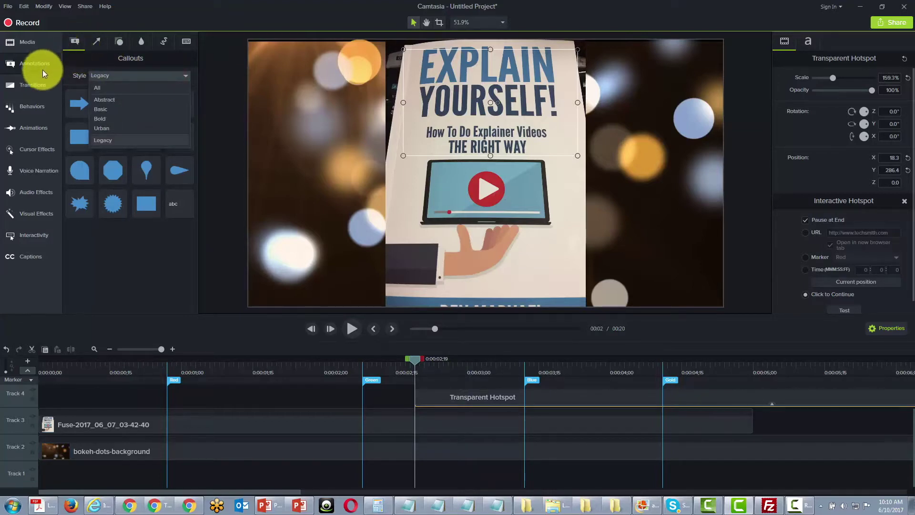
pyautogui.click(76, 42)
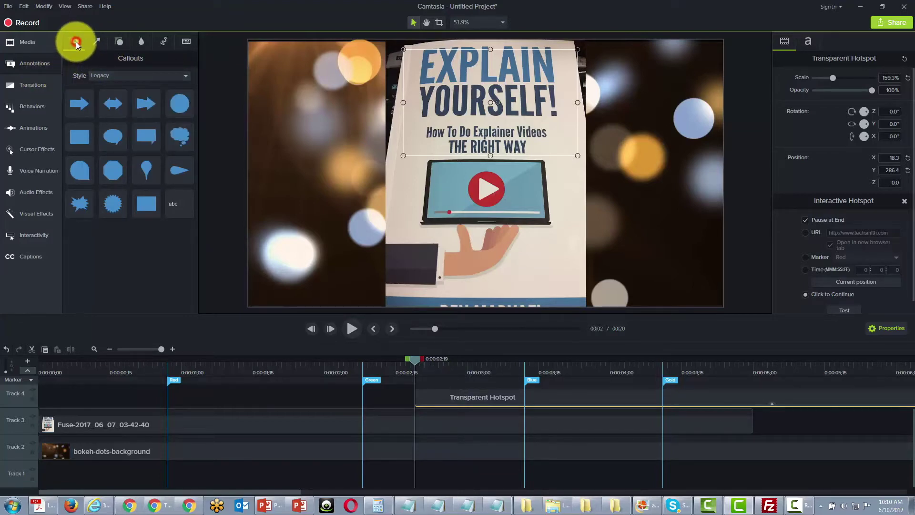
# - Place a yellow speech-bubble callout beside the book's title on the bokeh background, reading "Click Explain If You Want To Talk to Someone Personally"
pyautogui.click(181, 77)
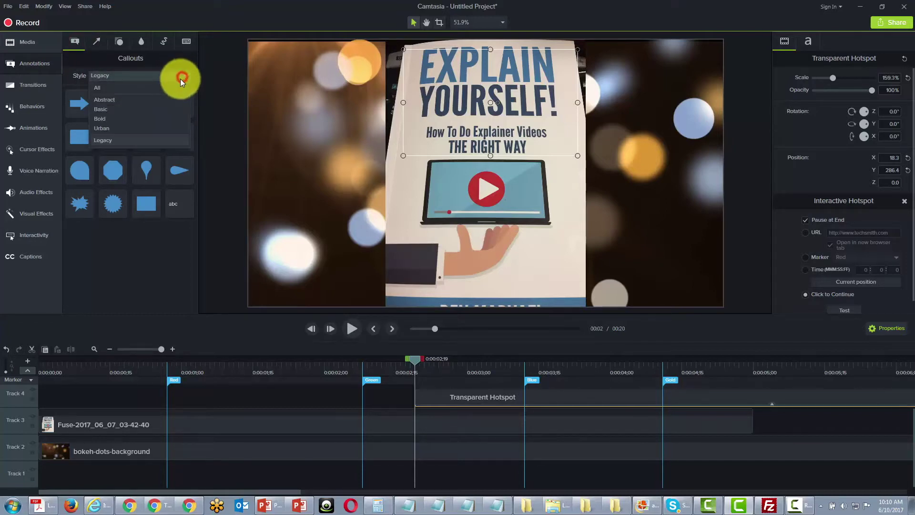
pyautogui.click(168, 88)
pyautogui.moveTo(86, 108); pyautogui.dragTo(336, 116)
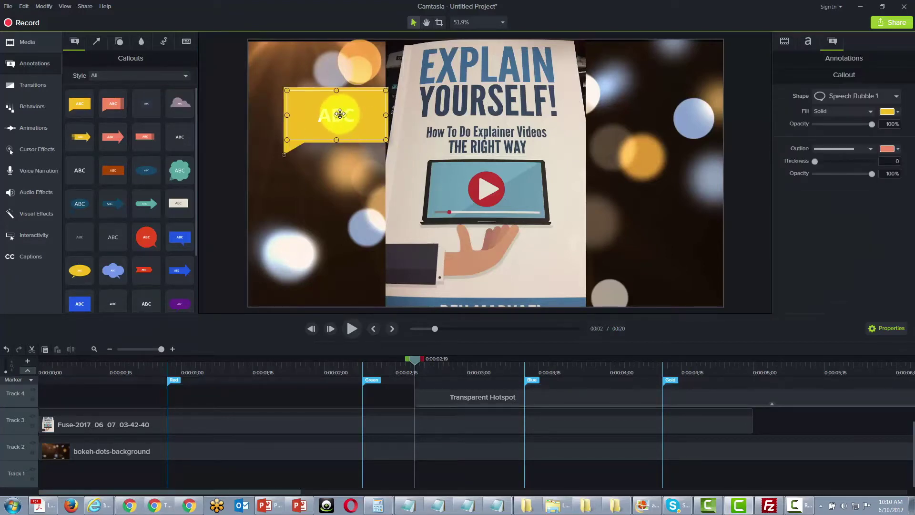
pyautogui.doubleClick(340, 114)
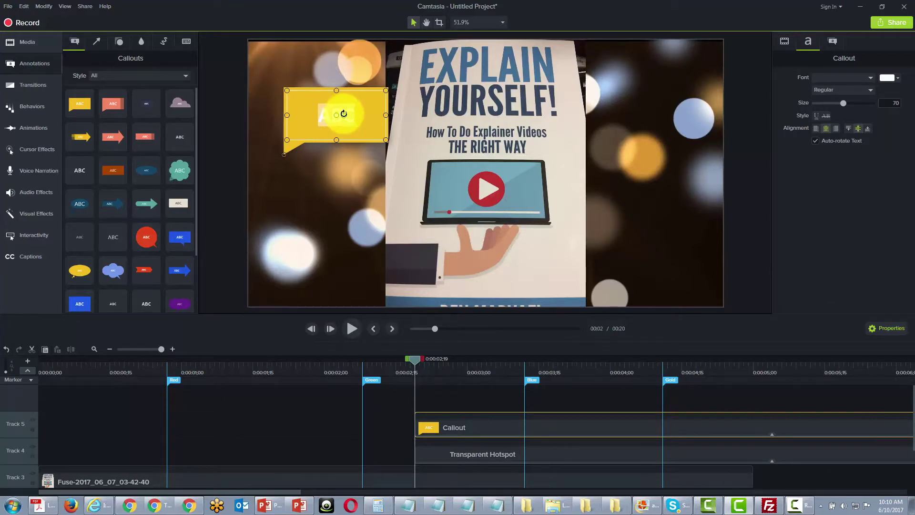
pyautogui.write('Click Explain If You Want To Talk to Someone Personally')
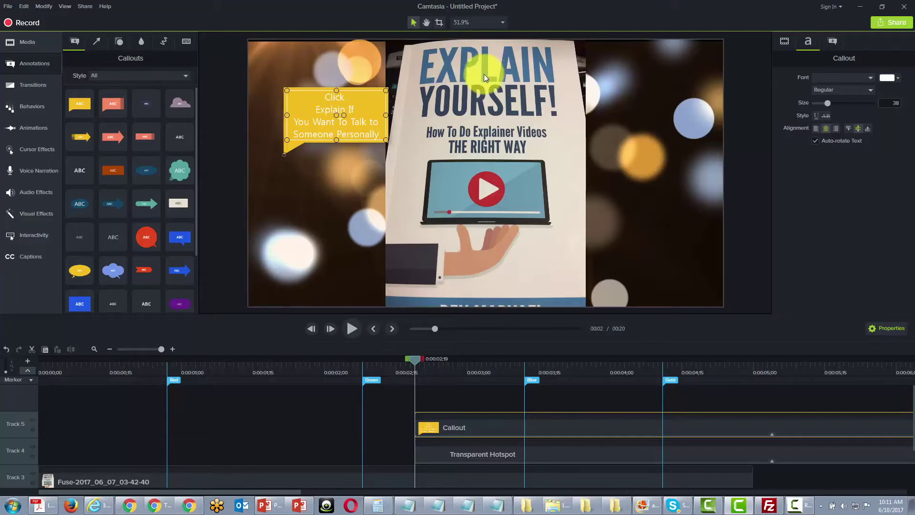
# - Set the transparent hotspot's action to URL and open its web address for editing
pyautogui.click(474, 458)
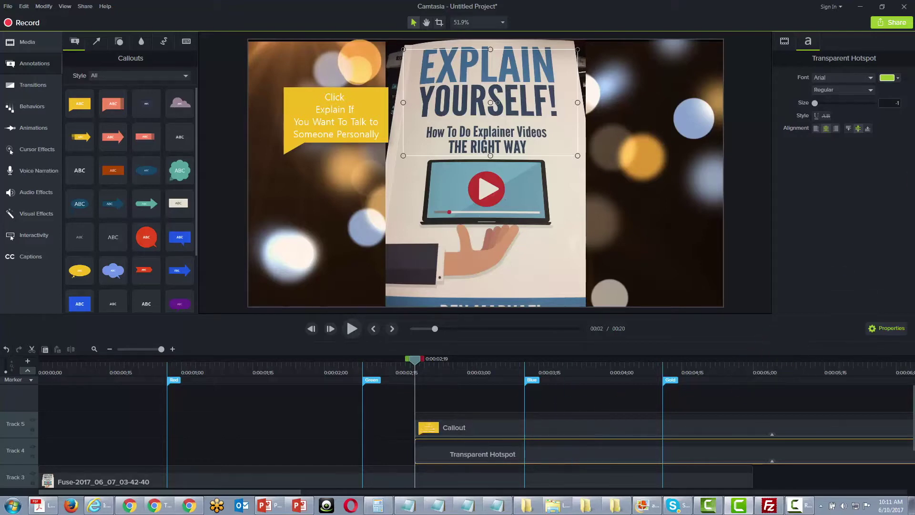
pyautogui.click(790, 44)
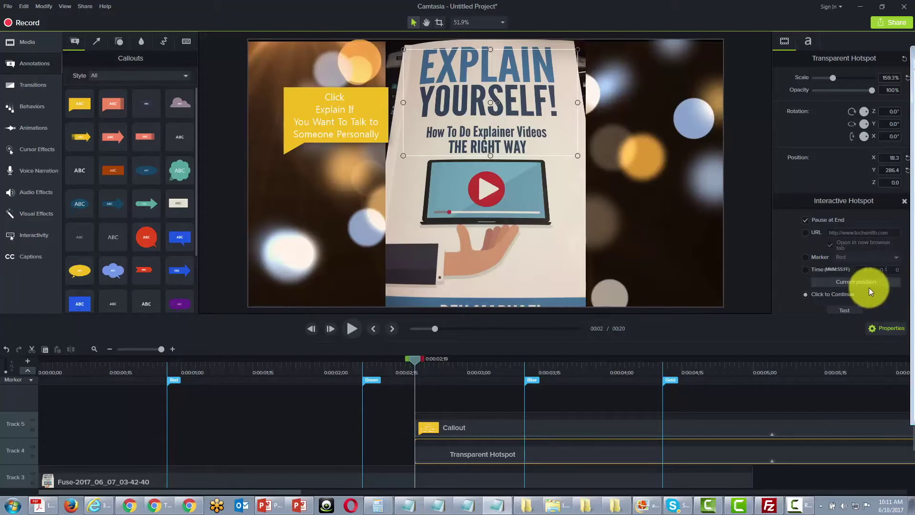
pyautogui.click(809, 233)
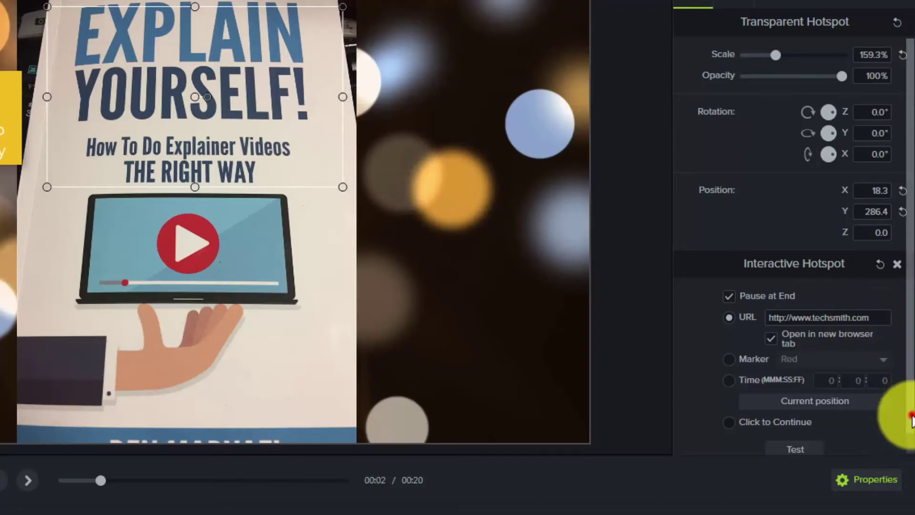
pyautogui.scroll(-1, 911, 419)
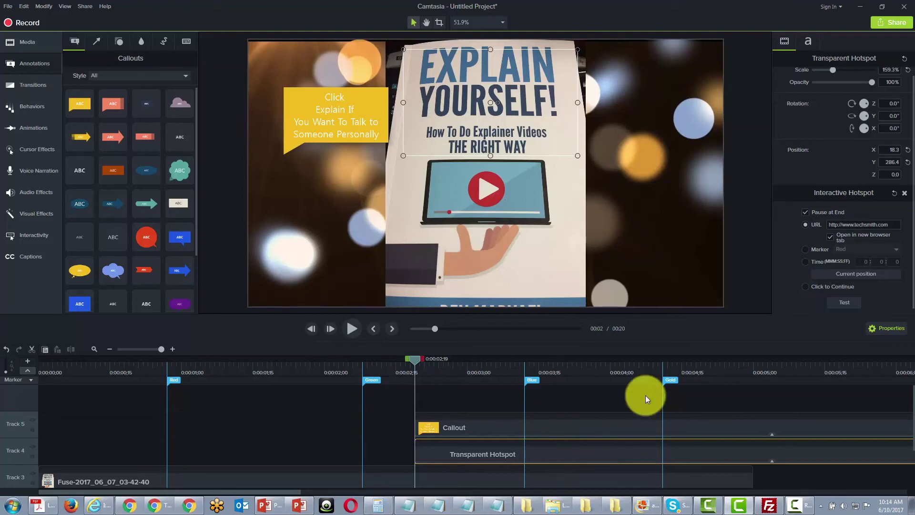
pyautogui.tripleClick(891, 225)
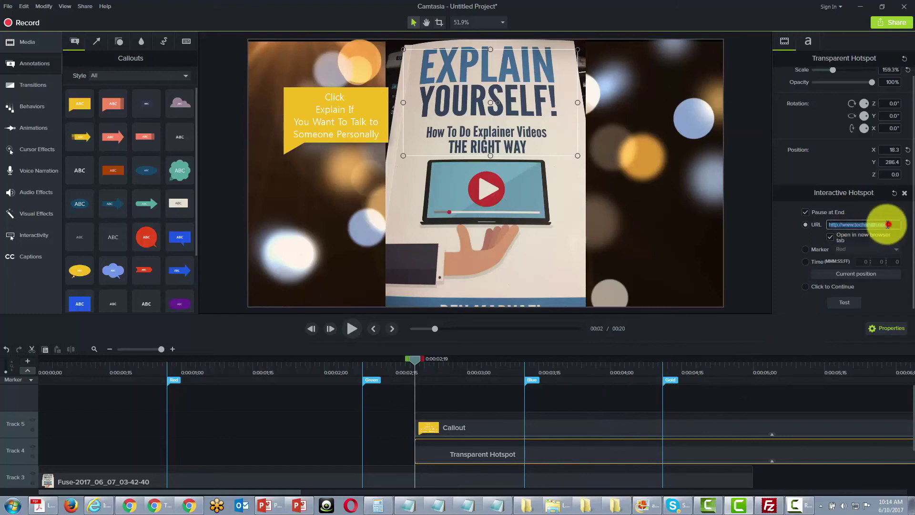